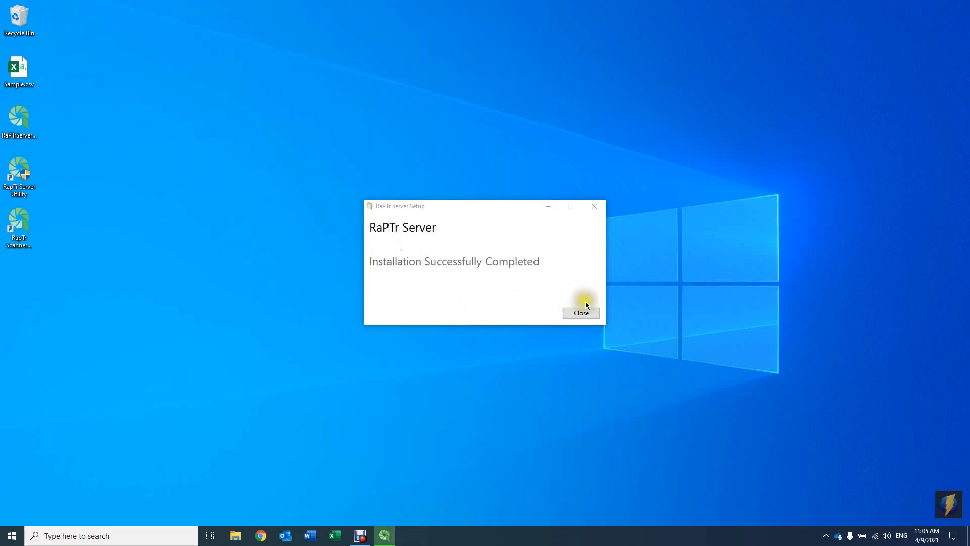
# - Close the completed RaPTr Server setup and launch the RaPTr Server Utility from the desktop
pyautogui.click(586, 317)
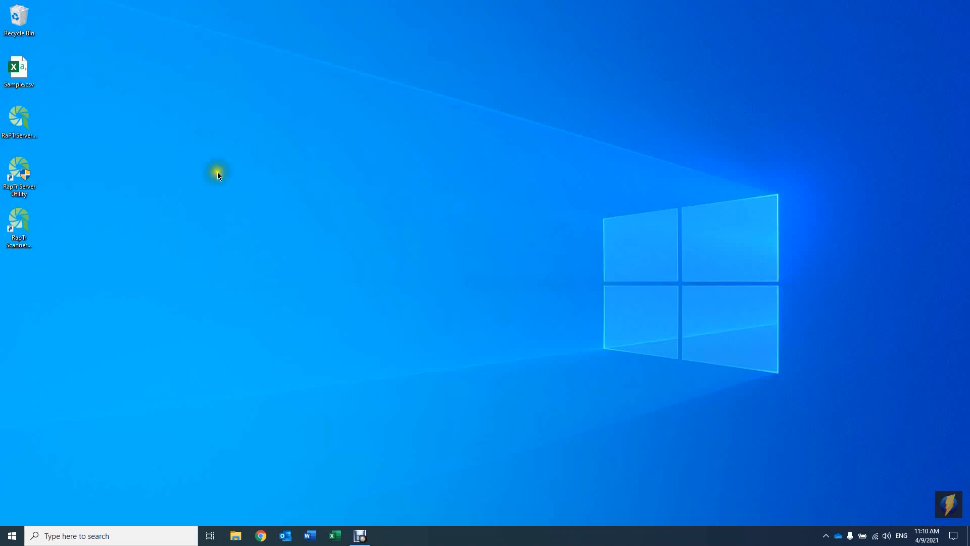
pyautogui.doubleClick(9, 178)
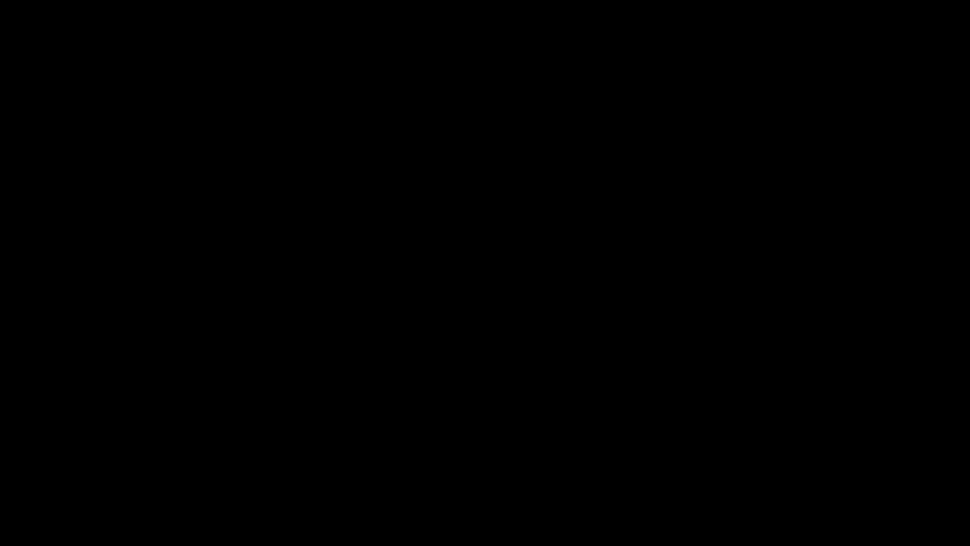
pyautogui.click(434, 340)
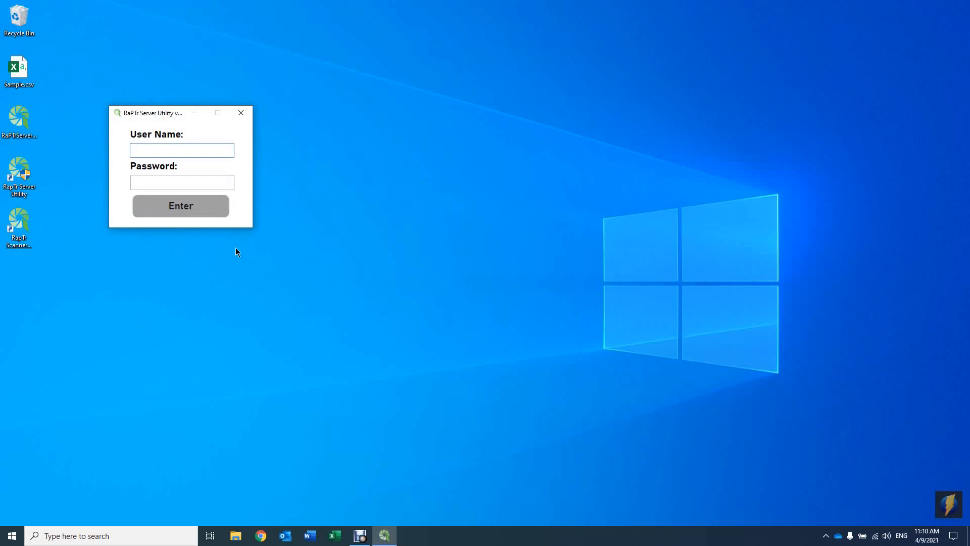
# - Sign in to the server utility with the user name artemis and the account password
pyautogui.write('artemis')
pyautogui.press('Tab')
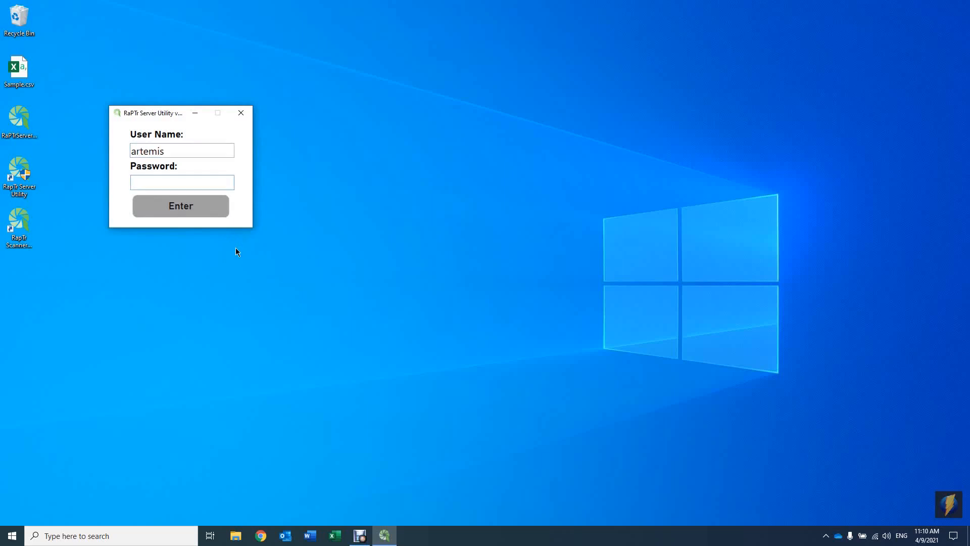
pyautogui.write('******')
pyautogui.press('Return')
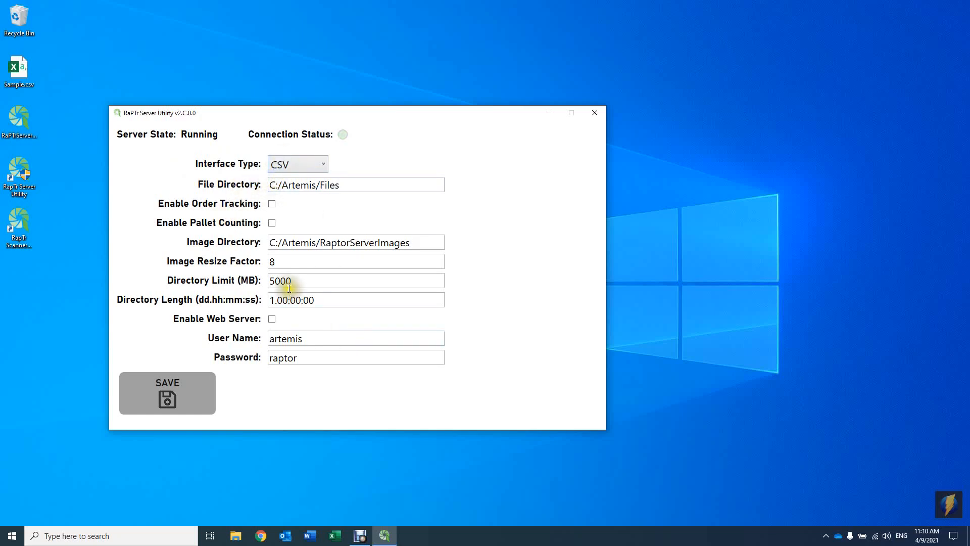
# - Look through the interface types, keep CSV selected, and examine the file directory path
pyautogui.click(310, 168)
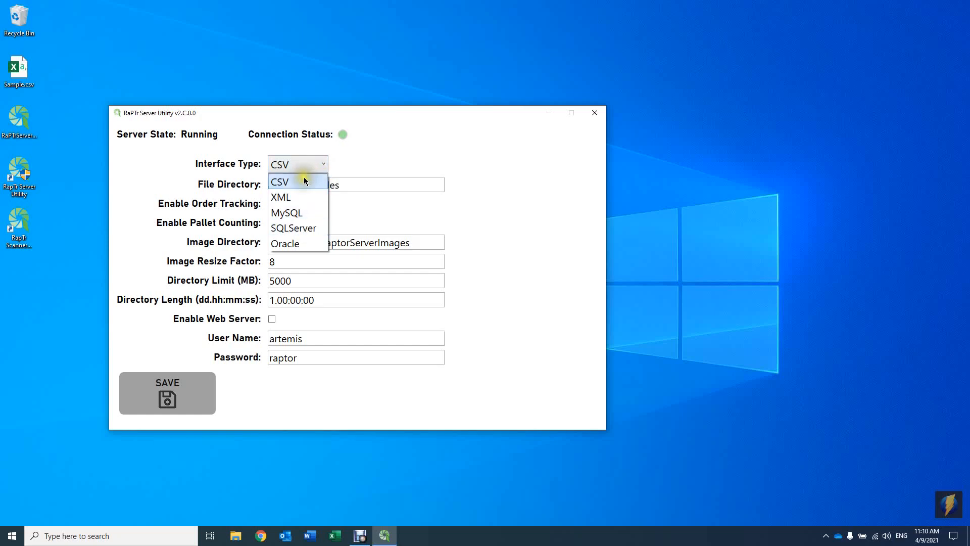
pyautogui.click(302, 183)
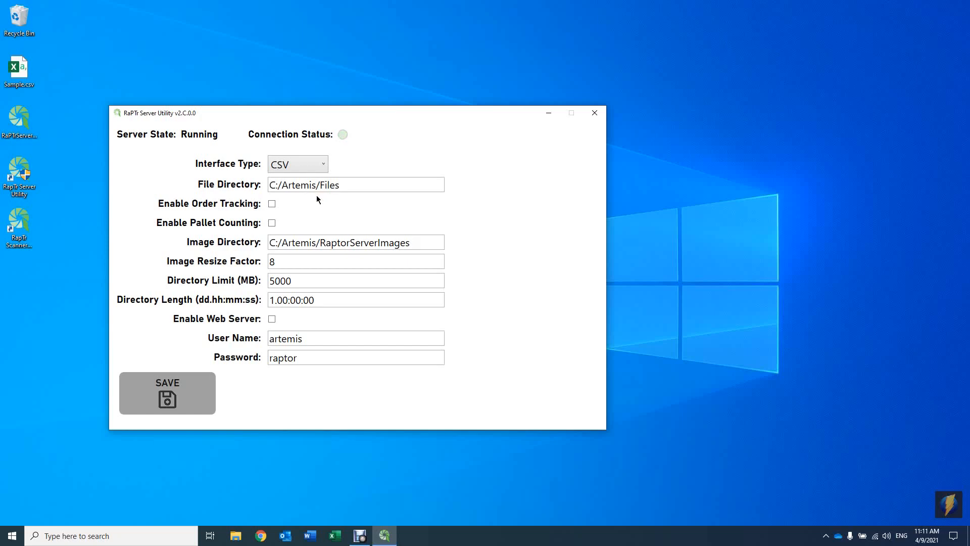
pyautogui.moveTo(364, 182); pyautogui.dragTo(256, 183)
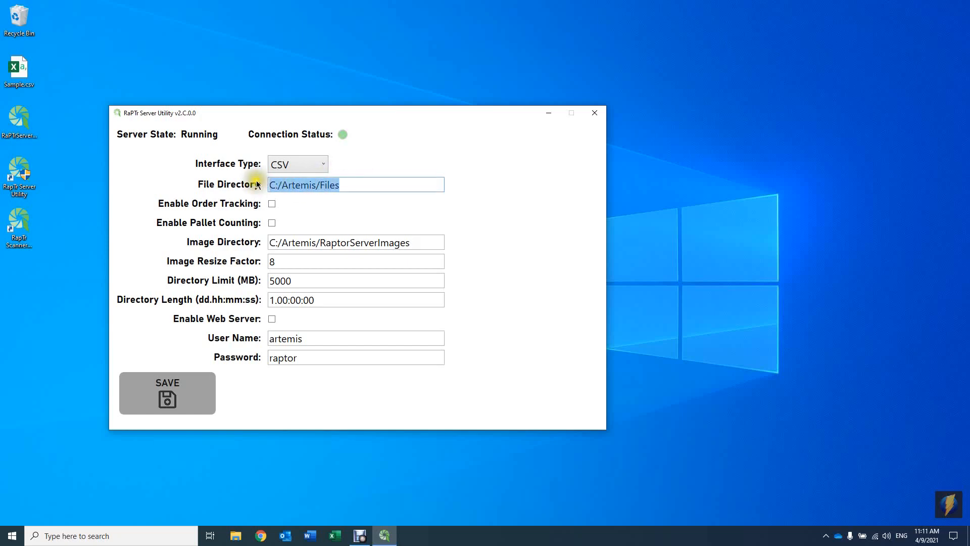
pyautogui.click(348, 190)
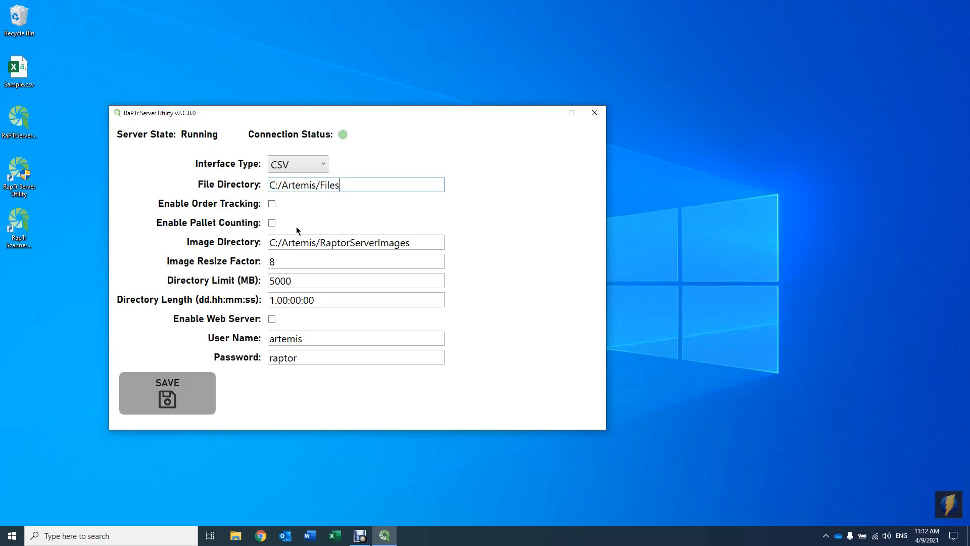
# - Examine the image resize factor, directory limit and directory length settings
pyautogui.click(322, 263)
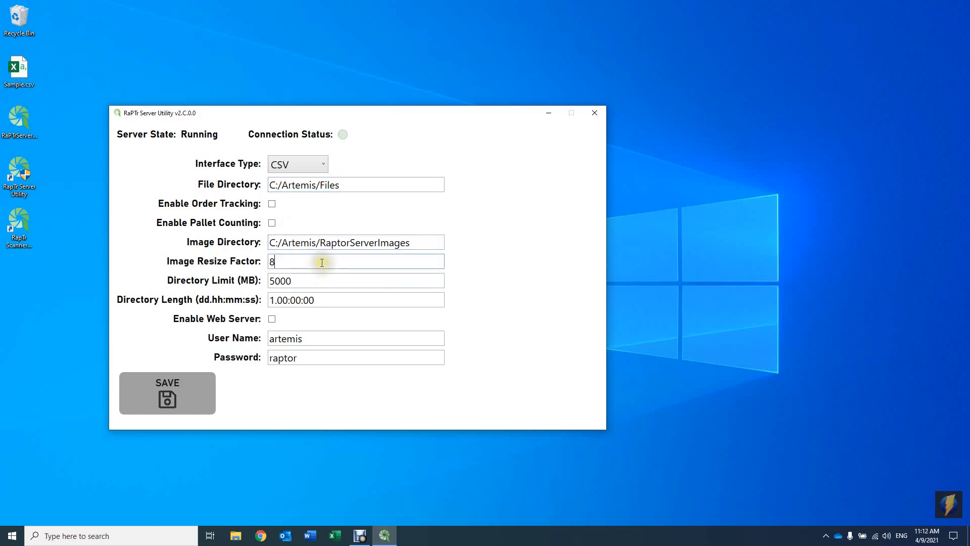
pyautogui.click(306, 280)
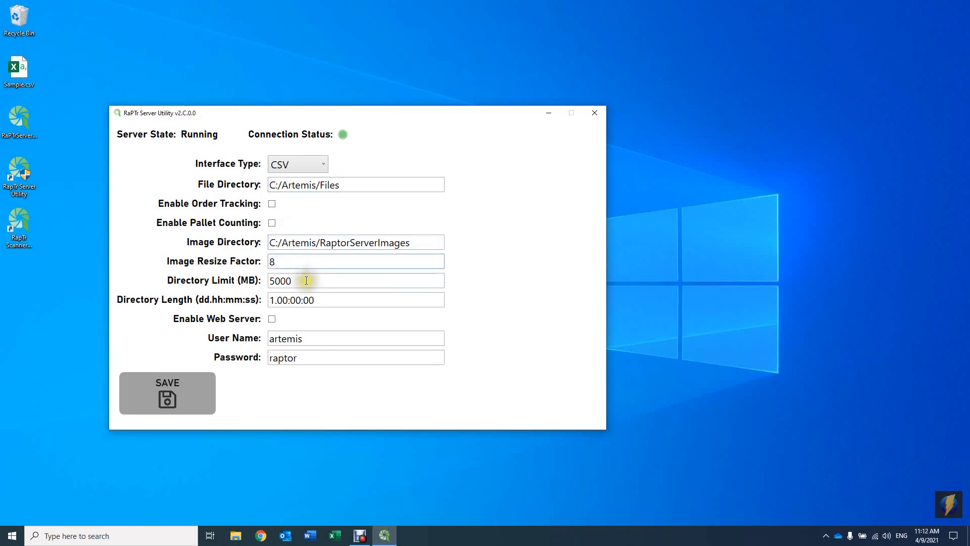
pyautogui.click(321, 303)
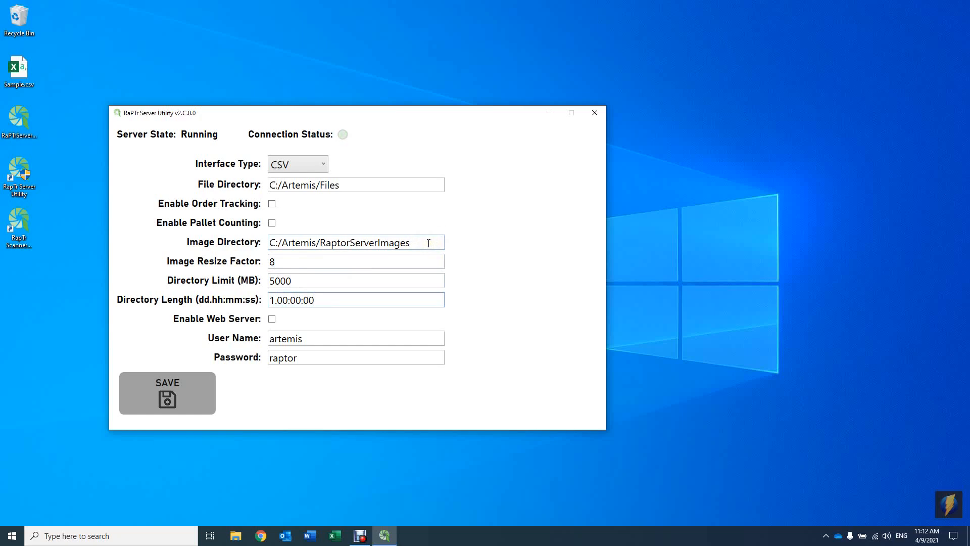
pyautogui.click(334, 260)
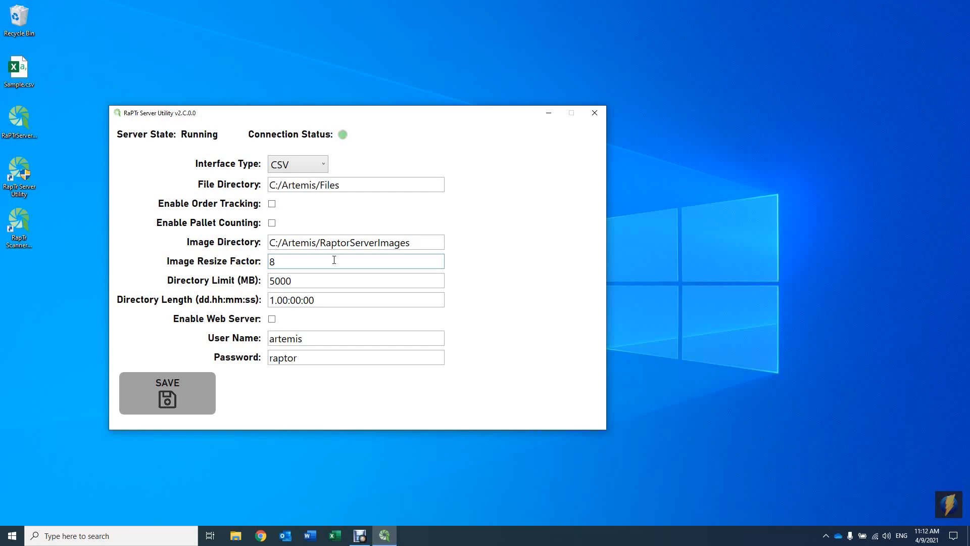
pyautogui.click(327, 299)
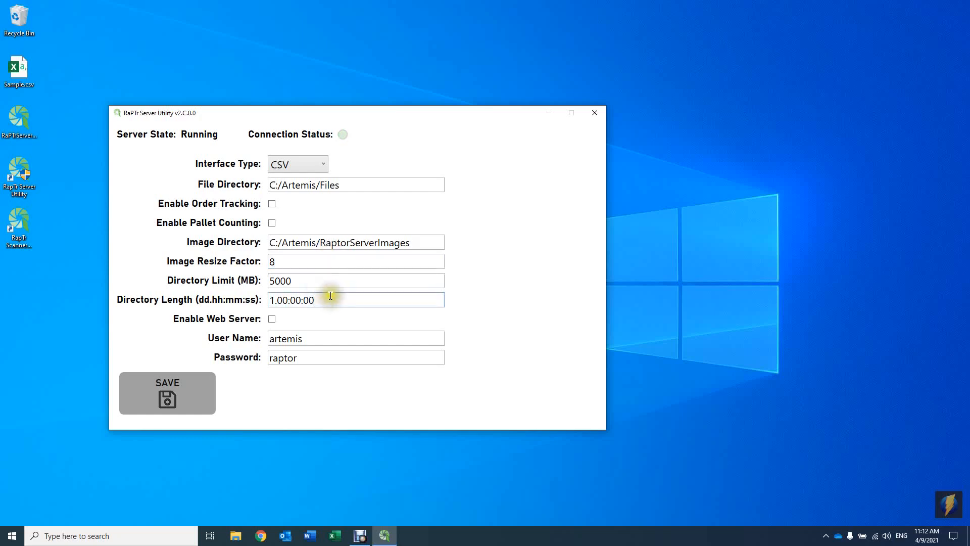
pyautogui.click(336, 281)
pyautogui.click(336, 299)
pyautogui.click(340, 281)
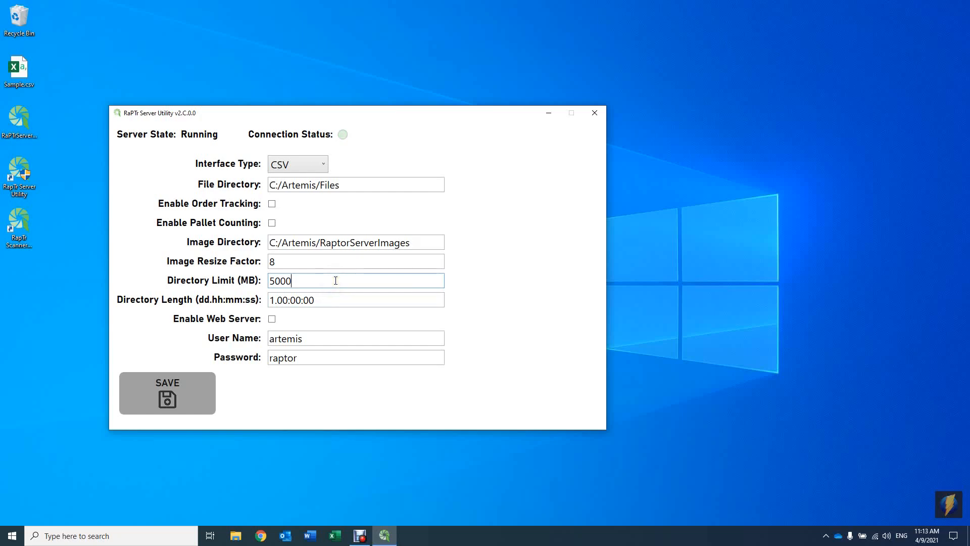
pyautogui.click(273, 299)
# - Enable the web server and review its user name and password fields
pyautogui.click(275, 320)
pyautogui.click(299, 338)
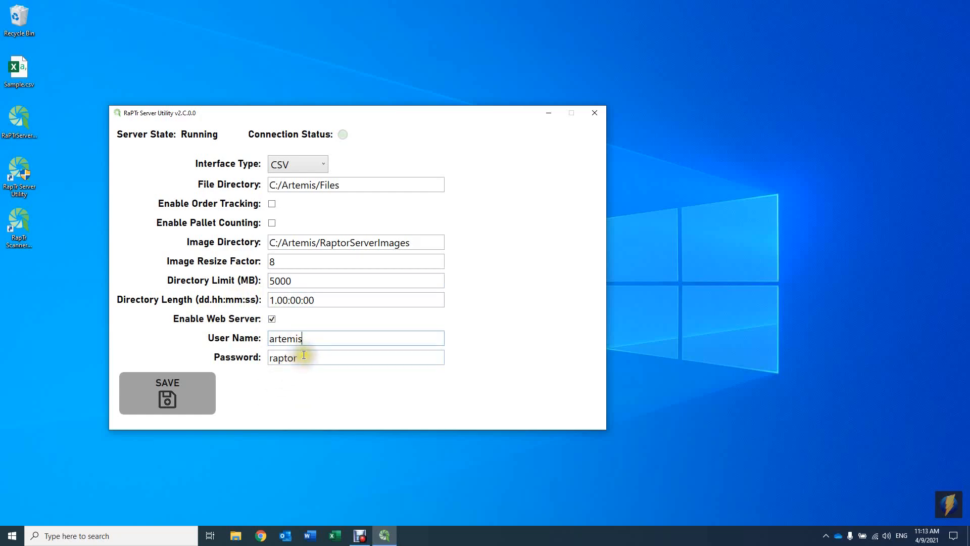
pyautogui.click(304, 358)
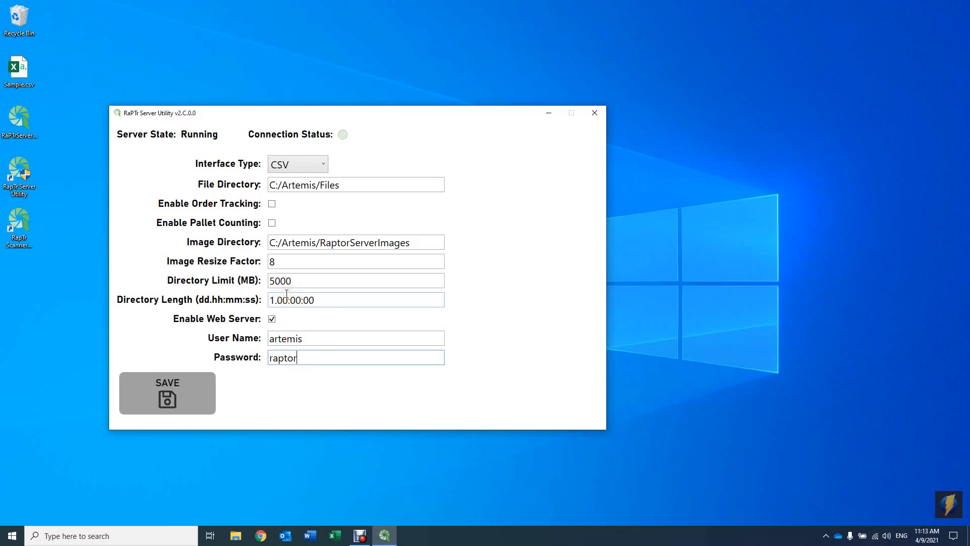
# - Switch the interface type to XML and from there to MySQL
pyautogui.click(301, 165)
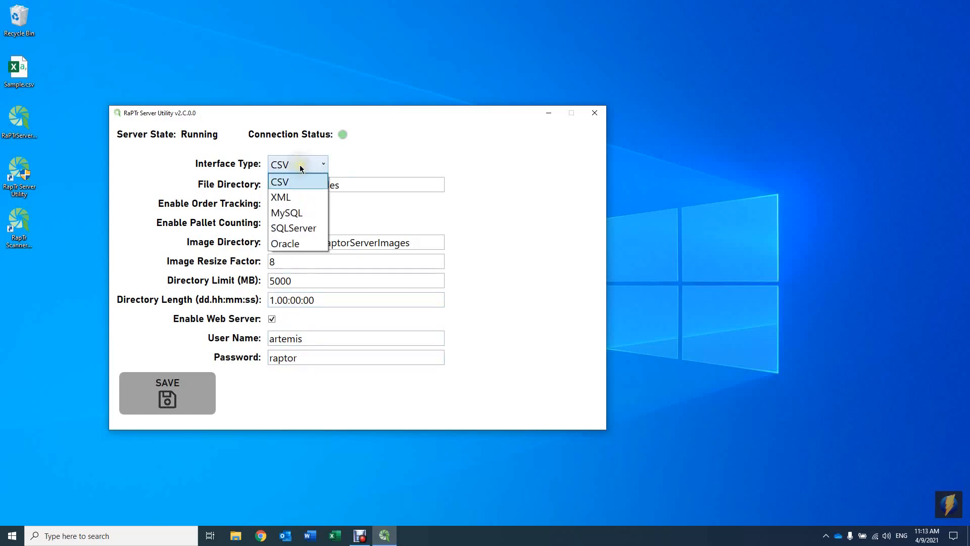
pyautogui.click(295, 196)
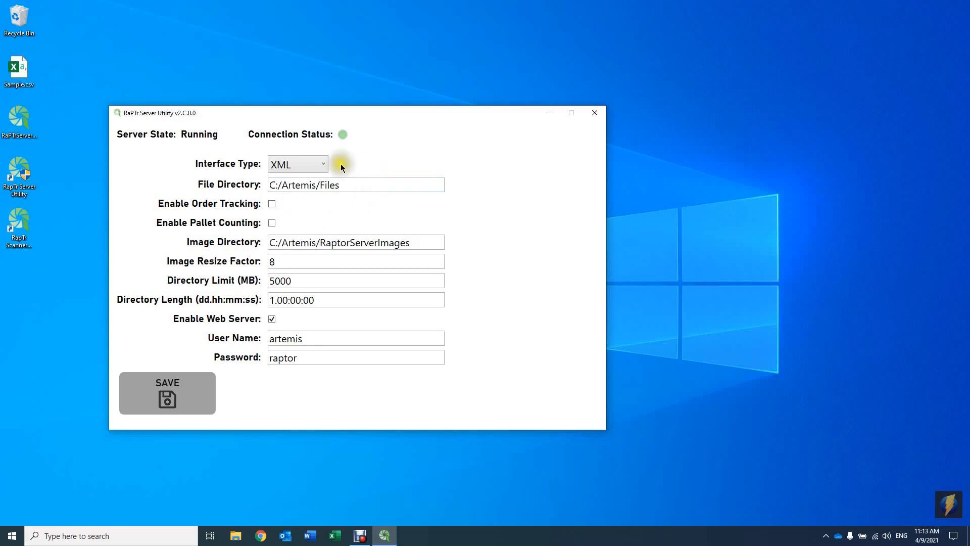
pyautogui.click(305, 170)
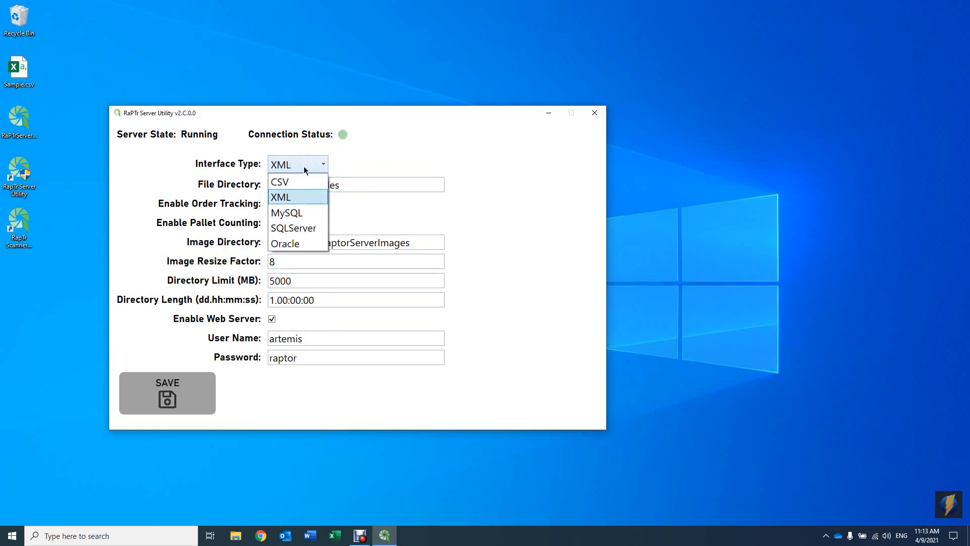
pyautogui.click(299, 217)
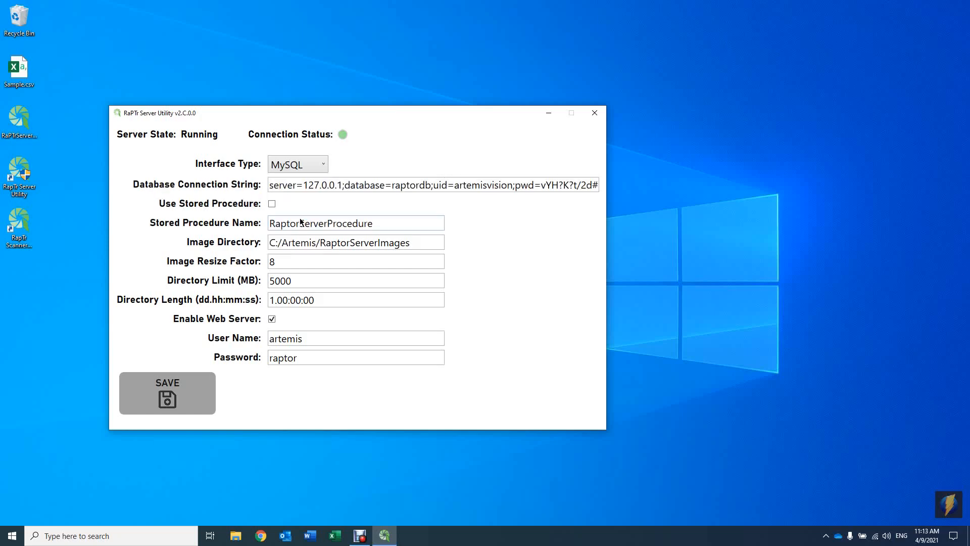
pyautogui.click(312, 167)
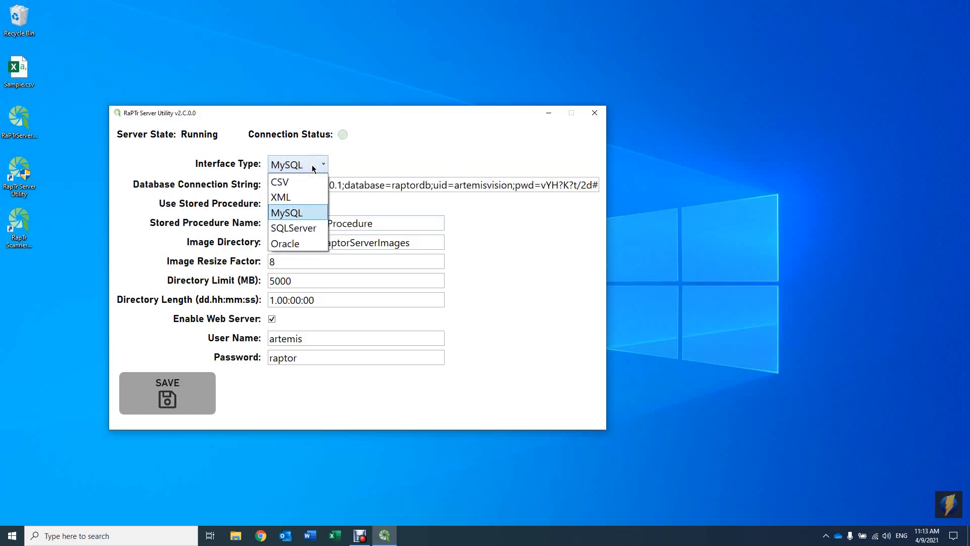
pyautogui.click(312, 166)
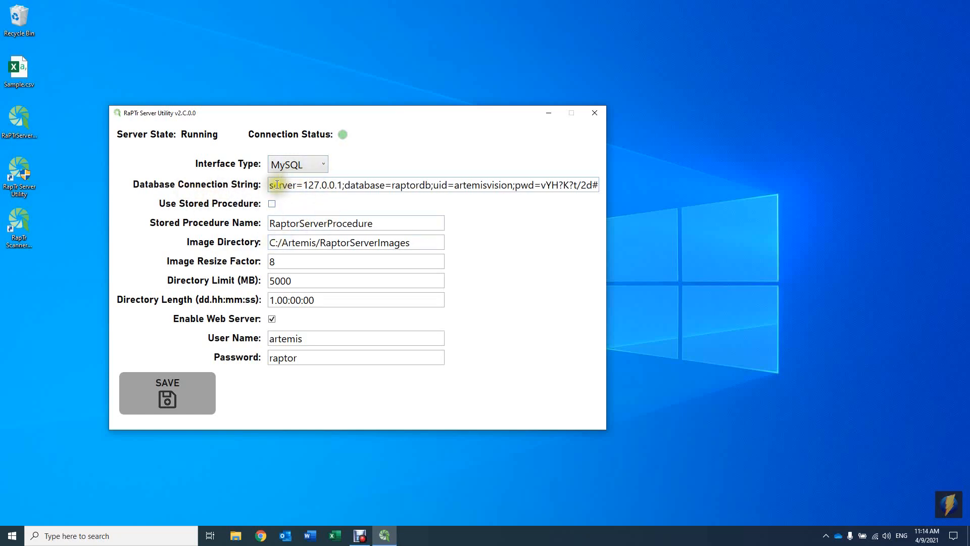
# - Examine the MySQL database connection string and stored procedure name, and set the interface type back to CSV
pyautogui.moveTo(277, 185); pyautogui.dragTo(297, 186)
pyautogui.click(290, 186)
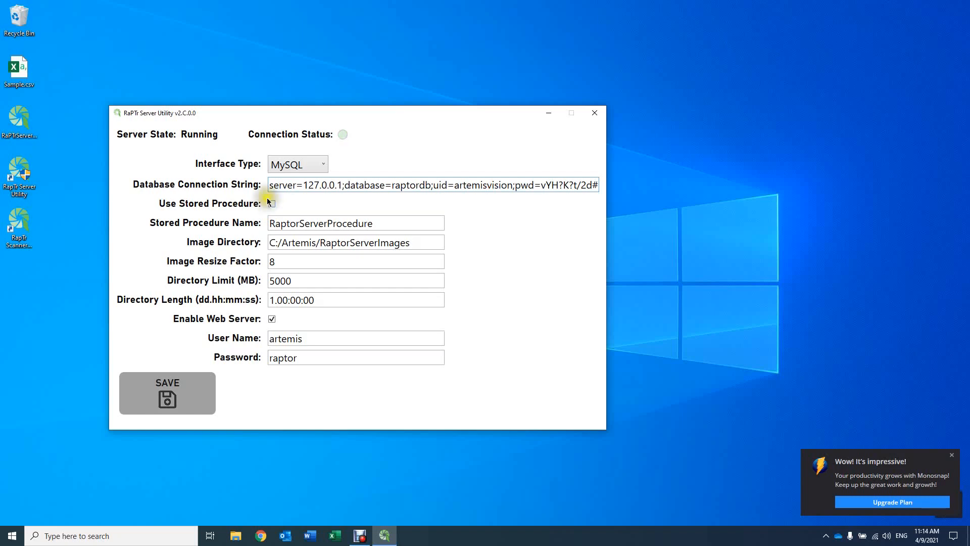
pyautogui.moveTo(395, 223); pyautogui.dragTo(334, 225)
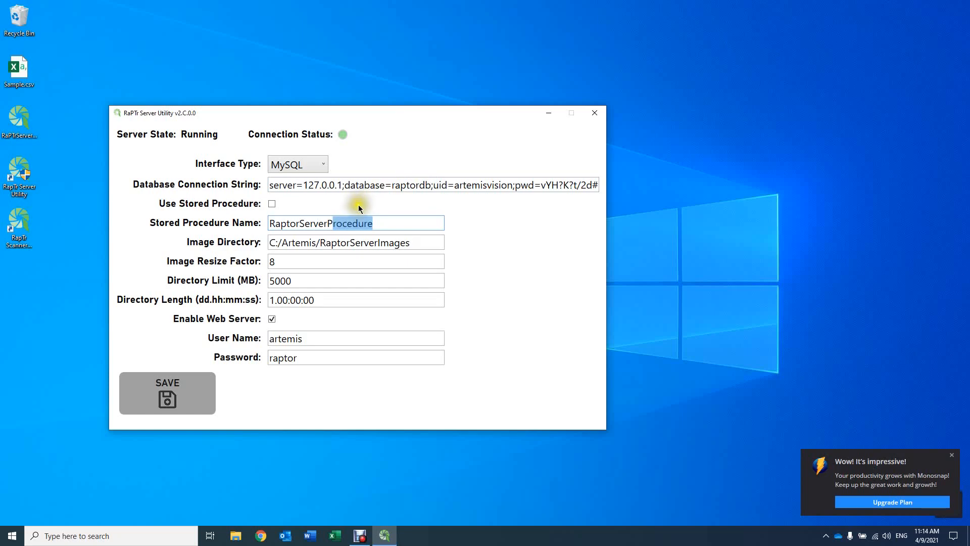
pyautogui.click(289, 163)
pyautogui.click(289, 184)
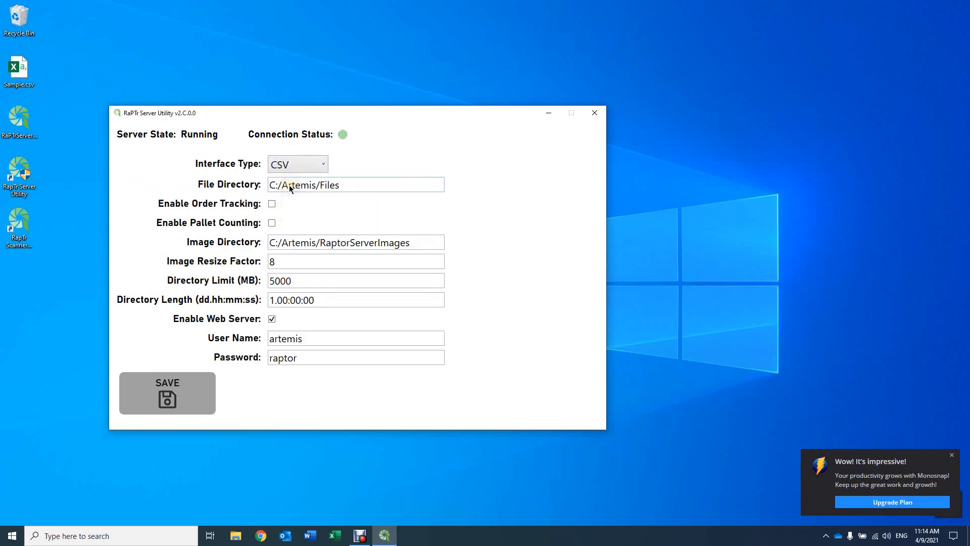
# - Save the server settings with order tracking and pallet counting enabled, restarting the server, and close the utility
pyautogui.click(272, 202)
pyautogui.click(272, 222)
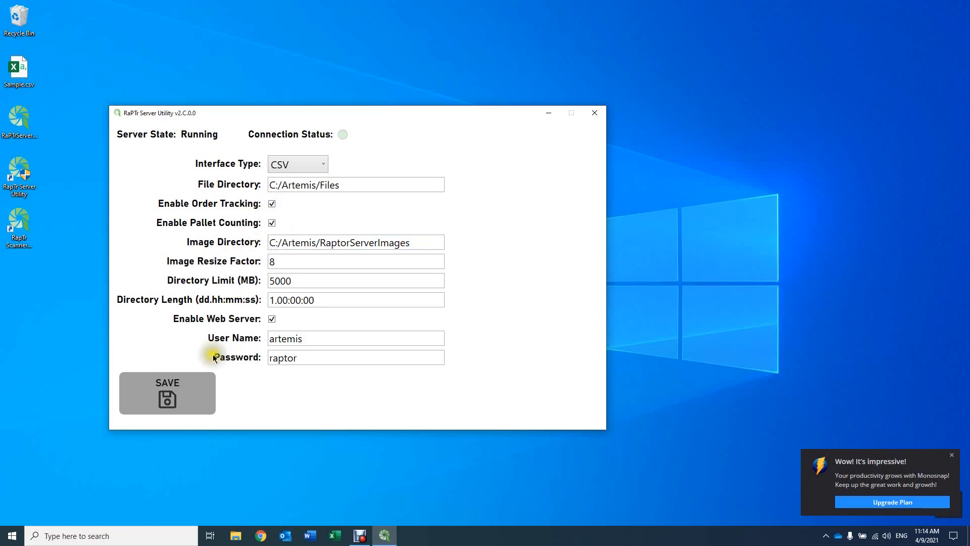
pyautogui.click(210, 399)
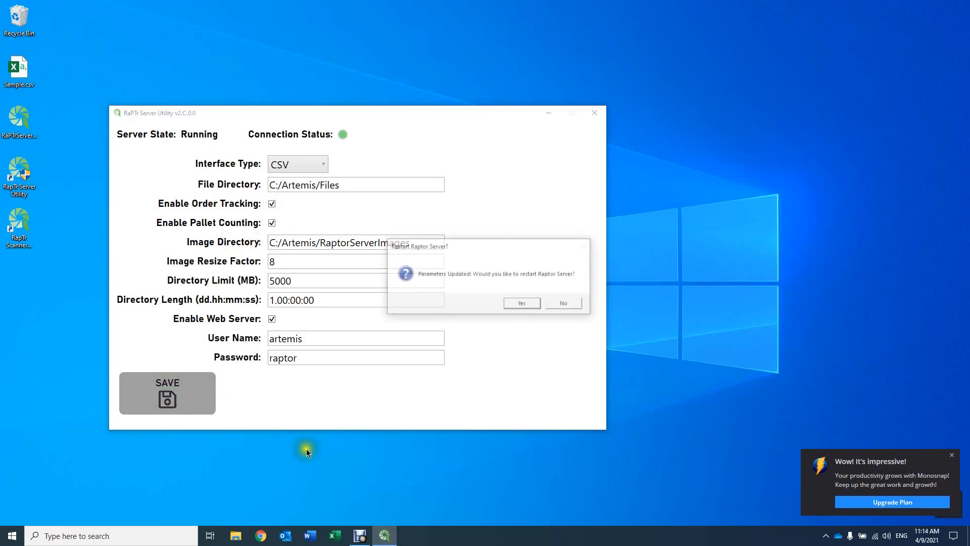
pyautogui.click(520, 303)
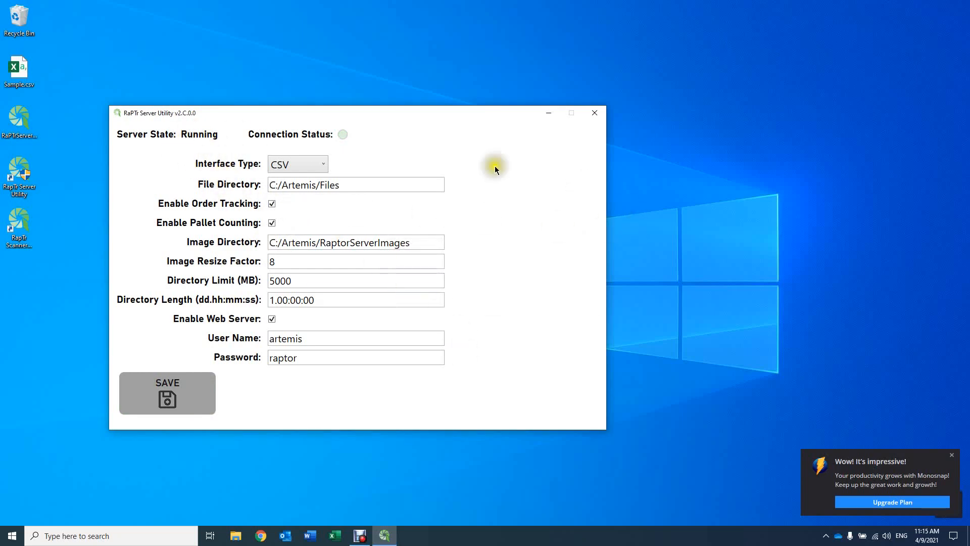
pyautogui.click(600, 114)
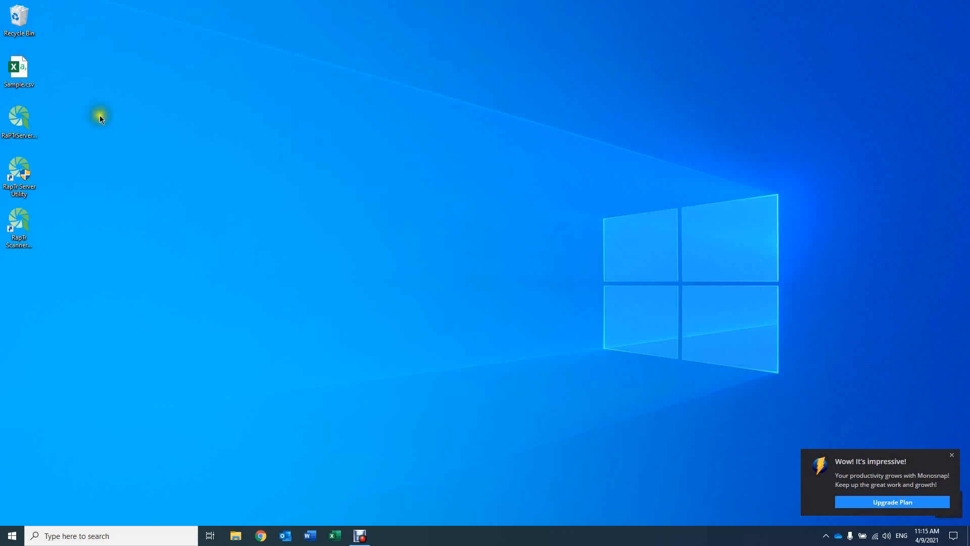
# - Open Sample.csv from the desktop in Excel and widen columns B to F to fit their headers
pyautogui.doubleClick(25, 74)
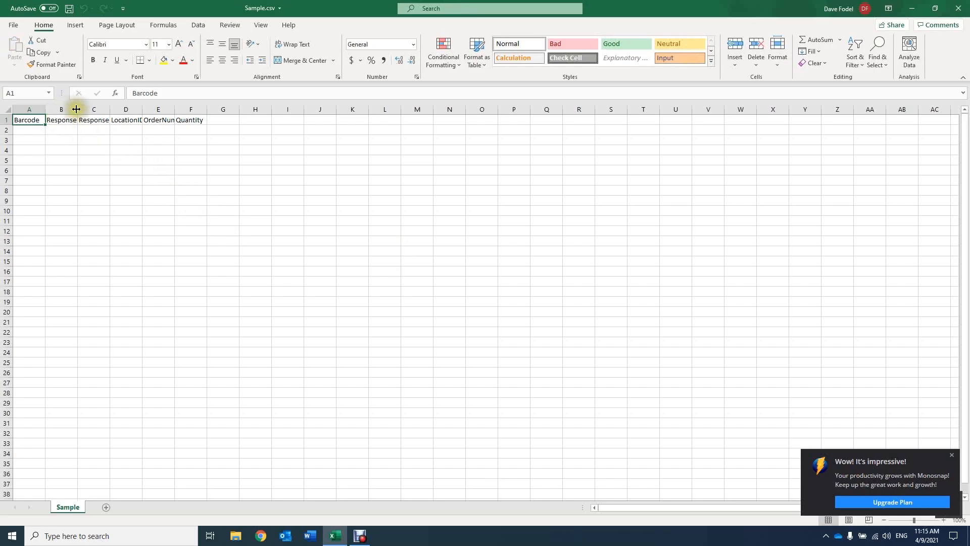
pyautogui.moveTo(78, 109); pyautogui.dragTo(312, 108)
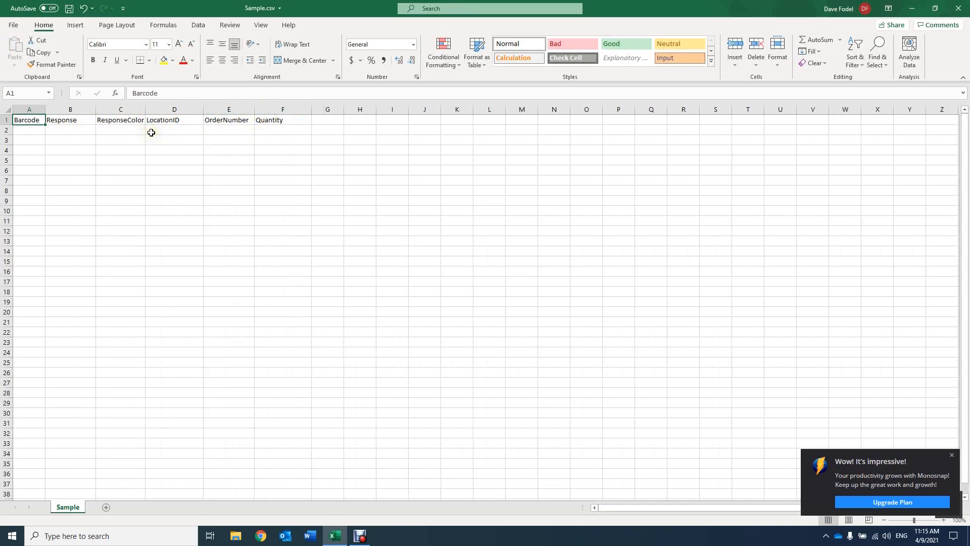
# - Enter 1234 in cell A2 as the first entry under the Barcode header
pyautogui.click(27, 128)
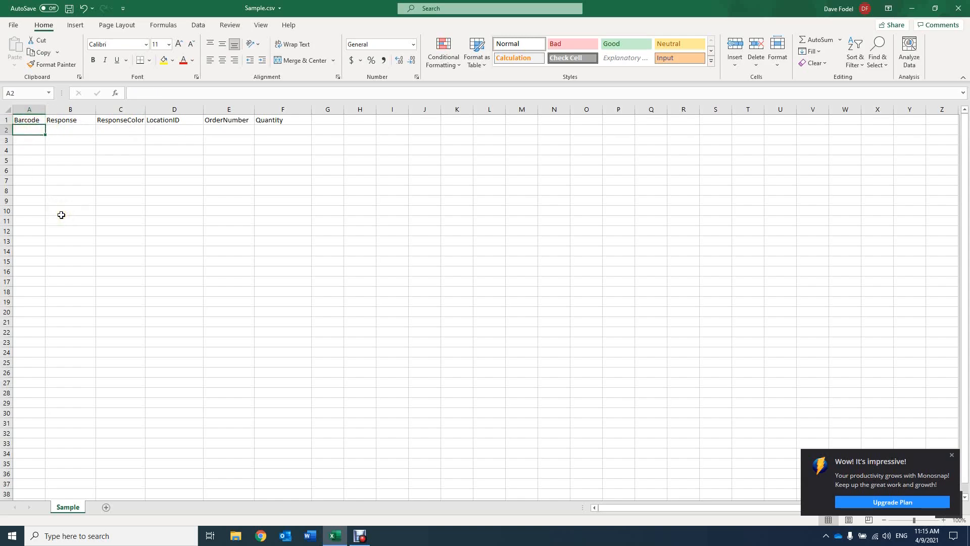
pyautogui.write('1234')
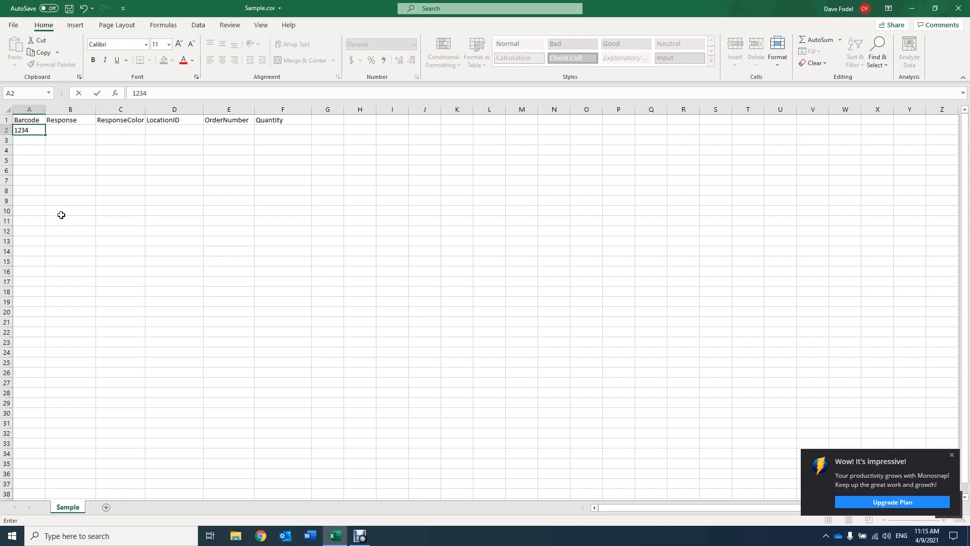
pyautogui.press('Return')
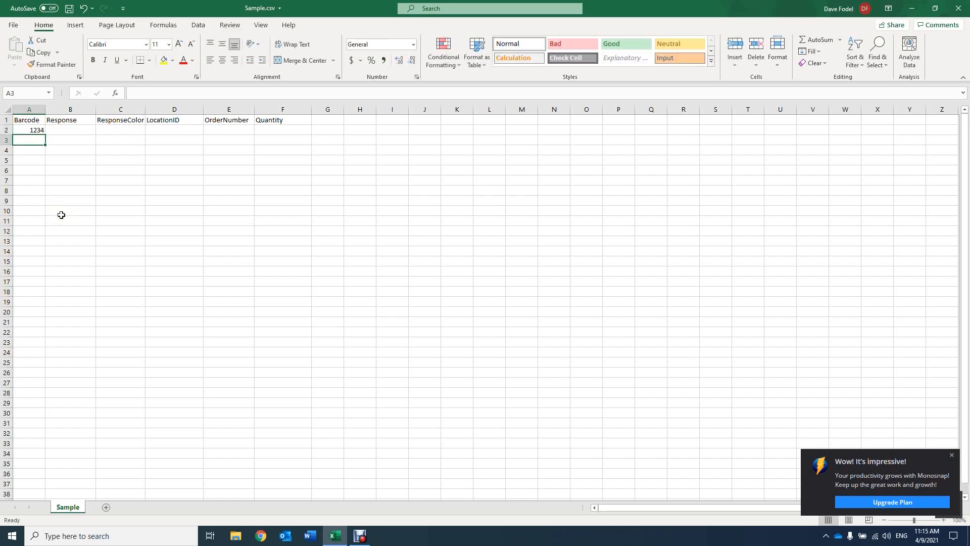
# - Enter barcode 4567 in cell A3 and the response Good for both barcodes in cells B2 and B3
pyautogui.write('4567')
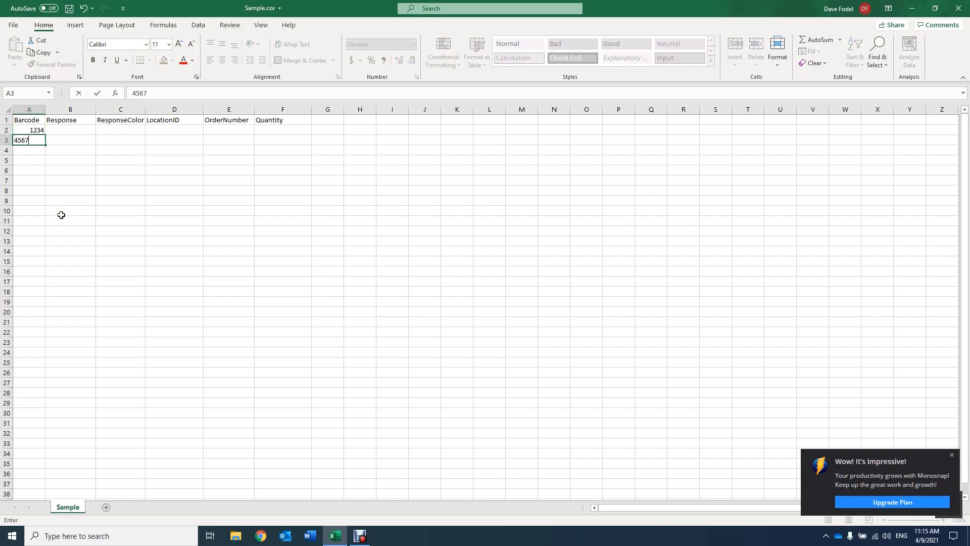
pyautogui.press('Up')
pyautogui.press('Right')
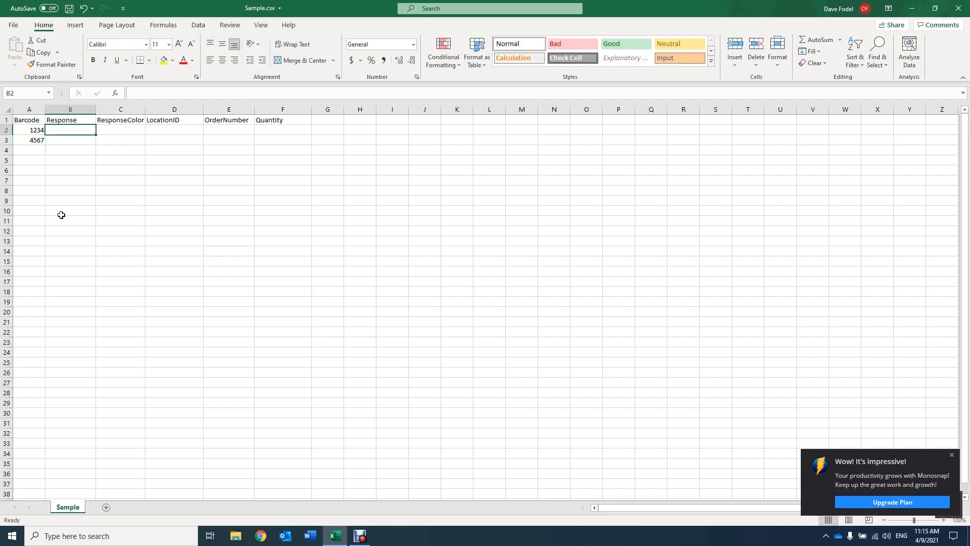
pyautogui.write('Good')
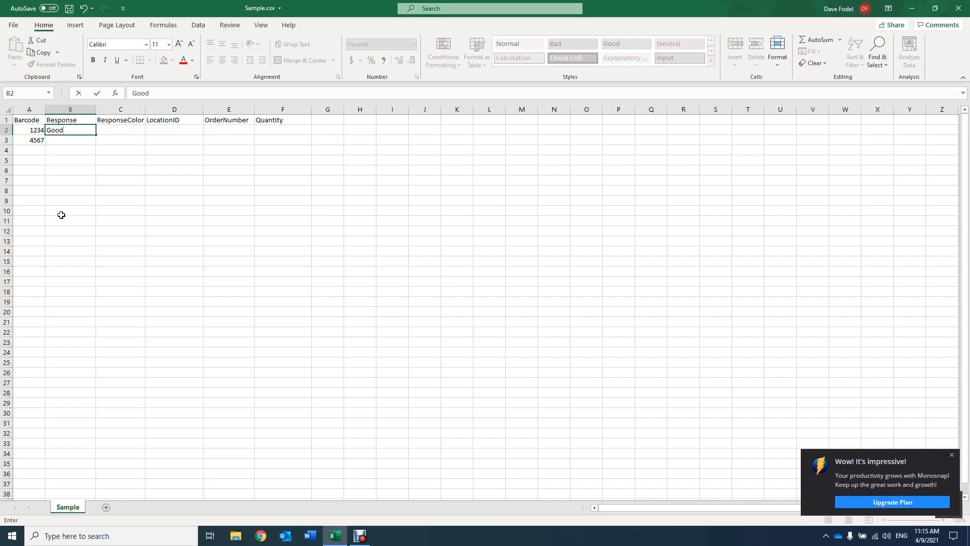
pyautogui.press('Return')
pyautogui.write('Good')
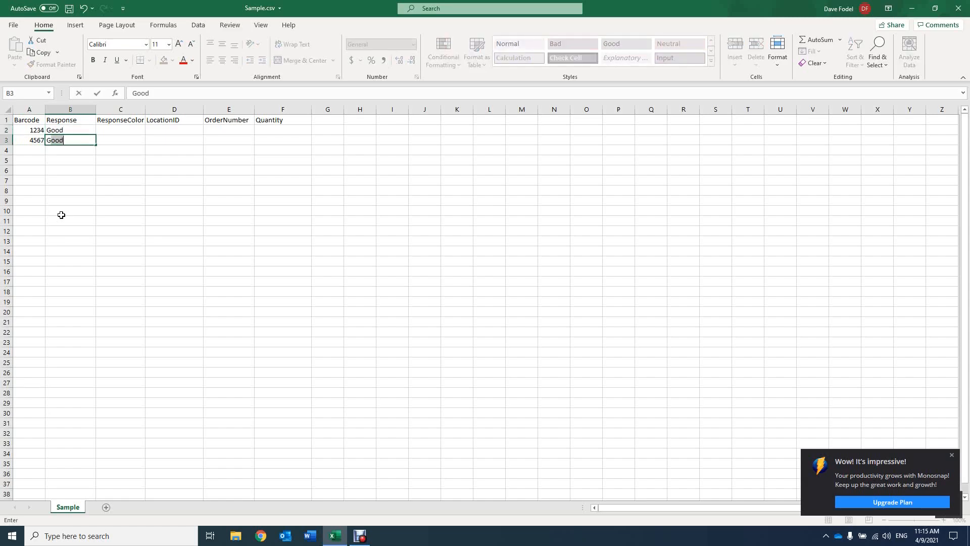
pyautogui.hotkey('ctrl', 'Return')
# - Enter the color code #00FF00 in cell C2 under the ResponseColor header
pyautogui.press('Tab')
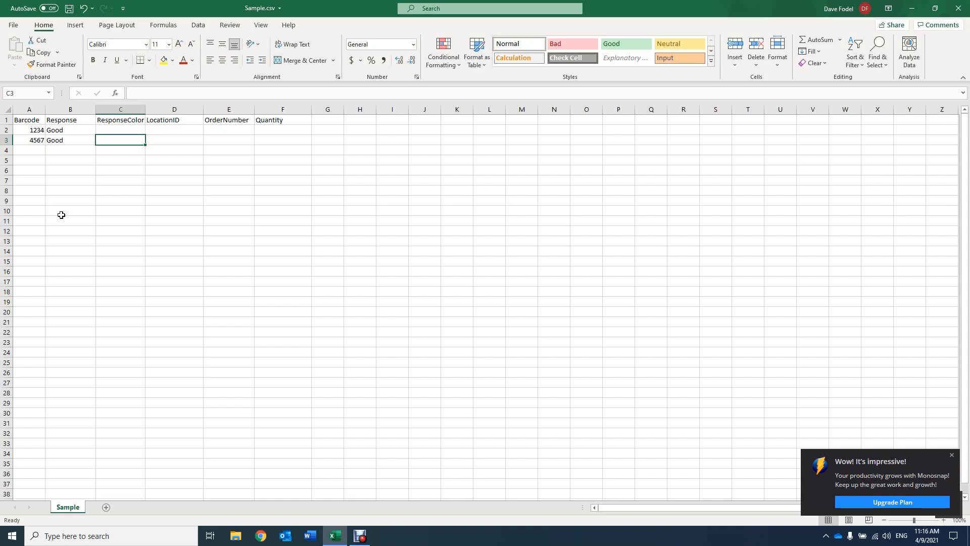
pyautogui.press('Up')
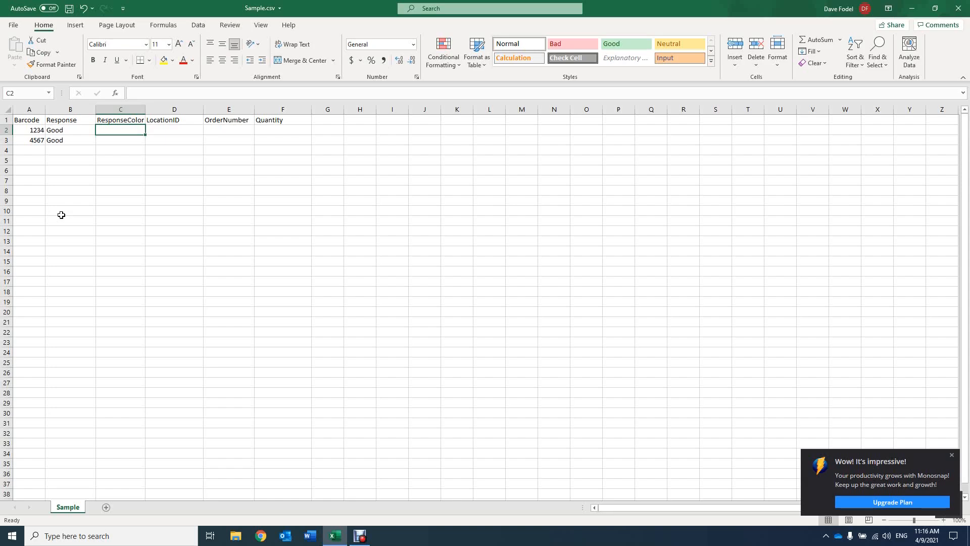
pyautogui.write('#')
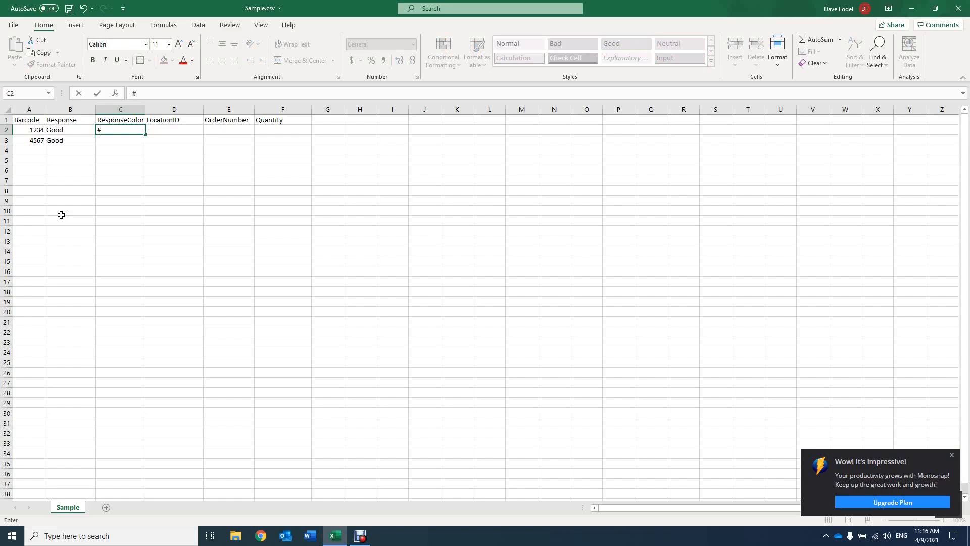
pyautogui.write('00FF00\\')
pyautogui.press('BackSpace')
pyautogui.press('Return')
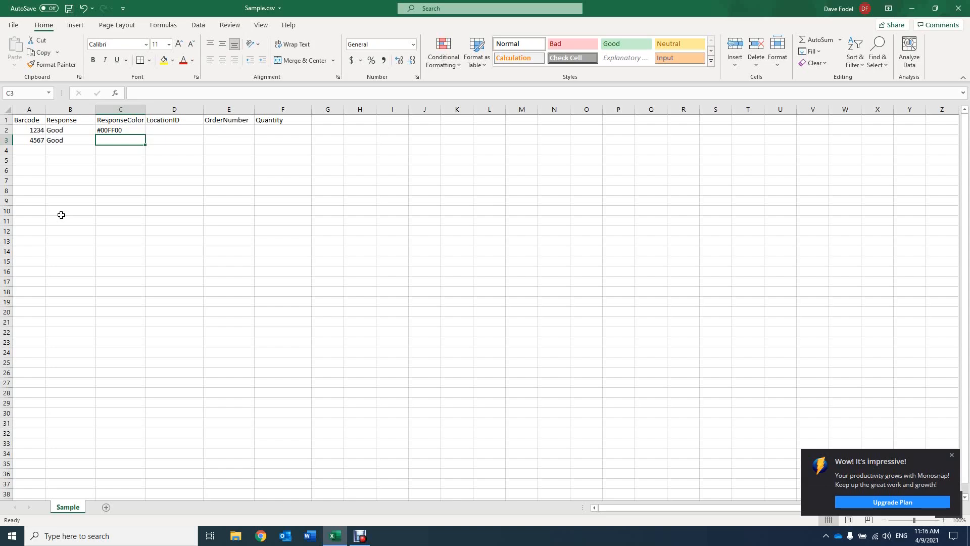
# - Copy the color code from cell C2 into cell C3 for the second barcode
pyautogui.press('Up')
pyautogui.hotkey('ctrl', 'c')
pyautogui.press('Down')
pyautogui.hotkey('ctrl', 'v')
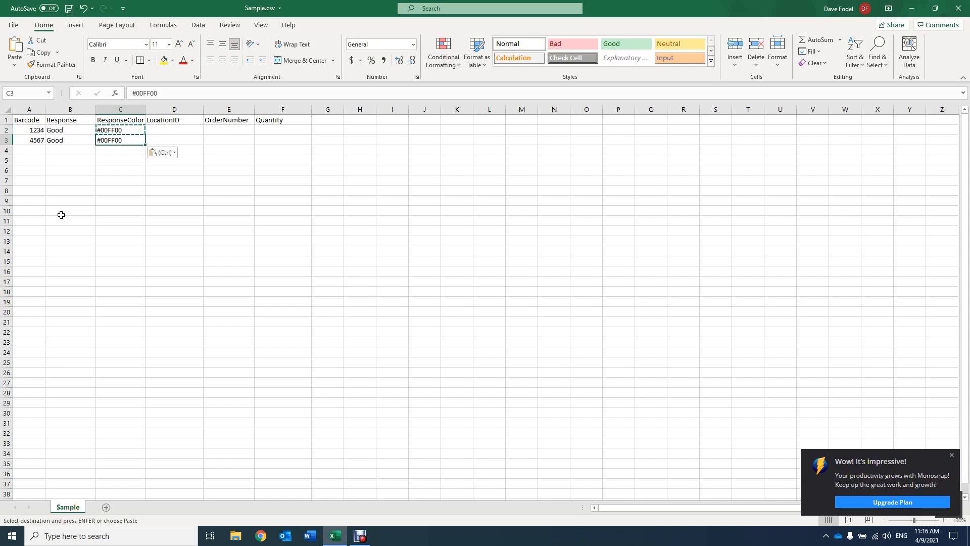
pyautogui.press('Escape')
# - Enter 1 as the LocationID for both barcodes in cells D2 and D3
pyautogui.press('Up')
pyautogui.press('Right')
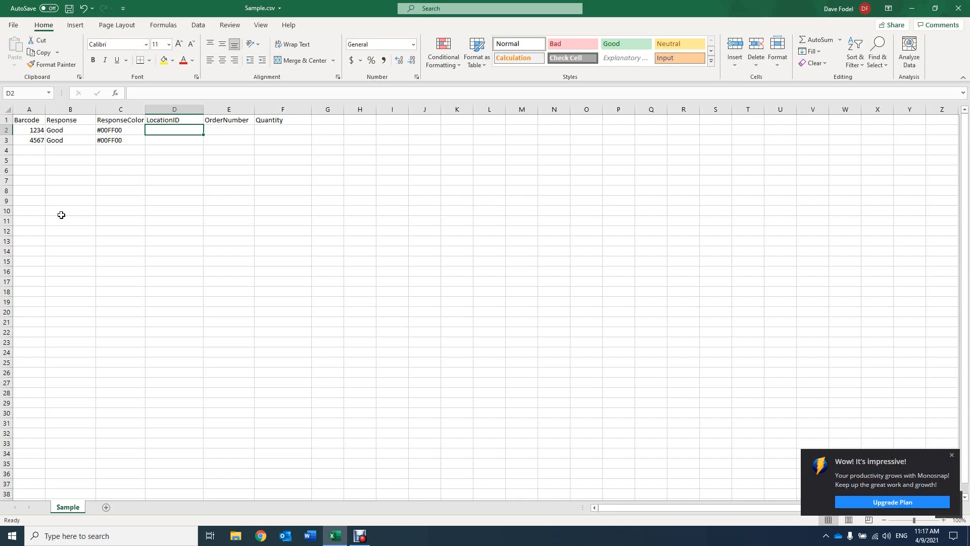
pyautogui.write('1')
pyautogui.press('Return')
pyautogui.write('1')
pyautogui.press('Return')
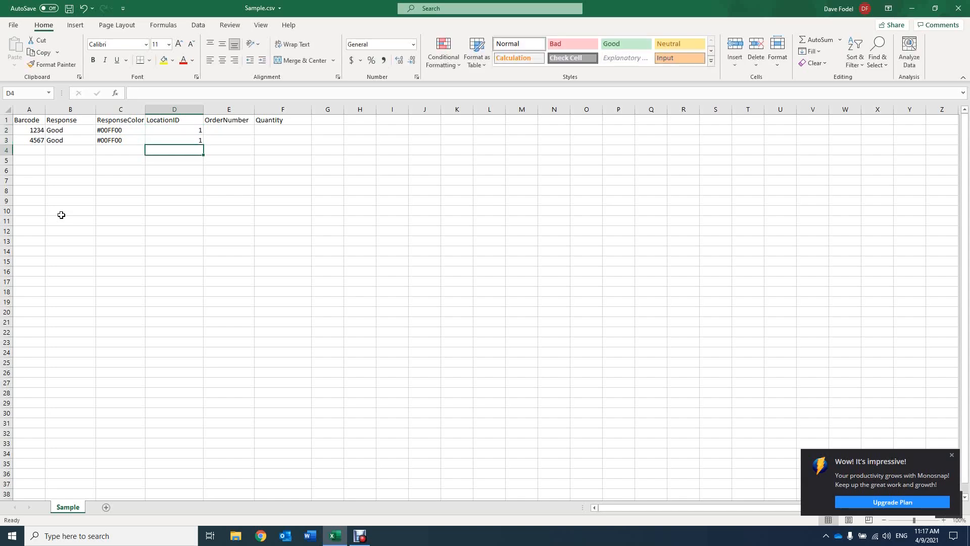
# - Enter the same sample order number for both barcodes in cells E2 and E3
pyautogui.press('Right')
pyautogui.press('Up')
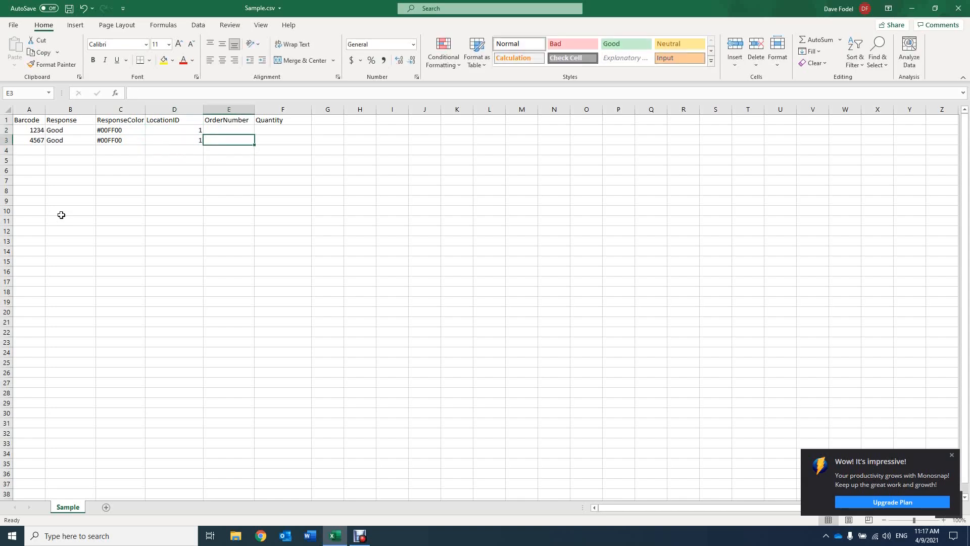
pyautogui.press('Up')
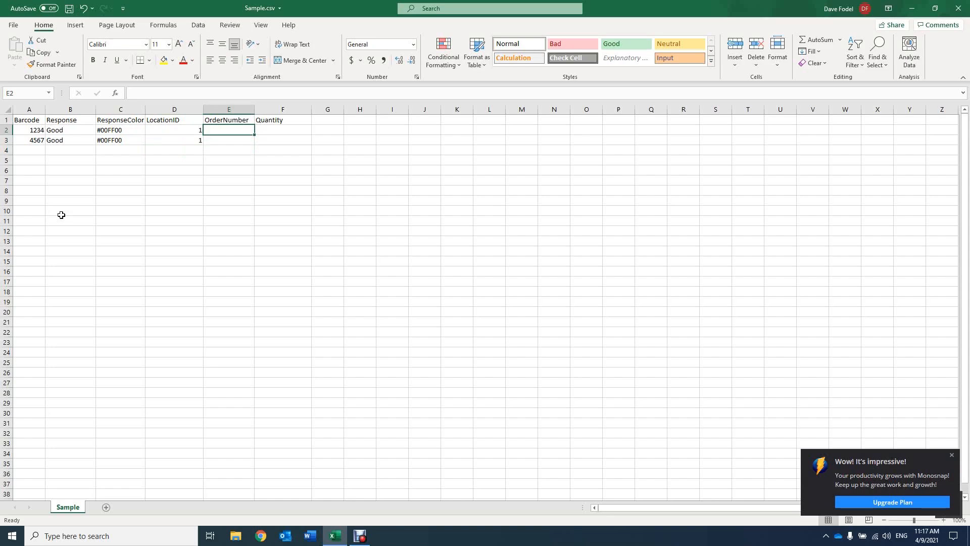
pyautogui.write('ABC')
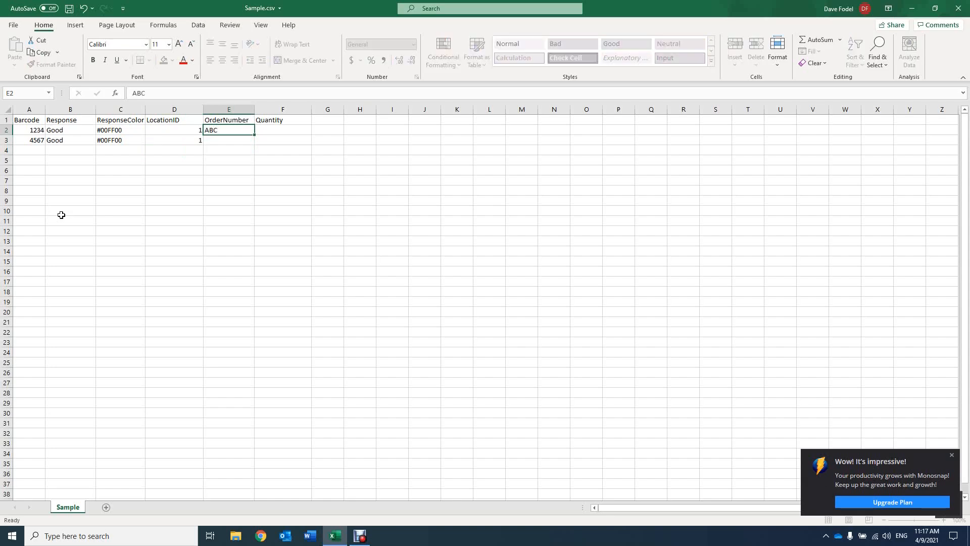
pyautogui.press('Return')
pyautogui.write('ABC')
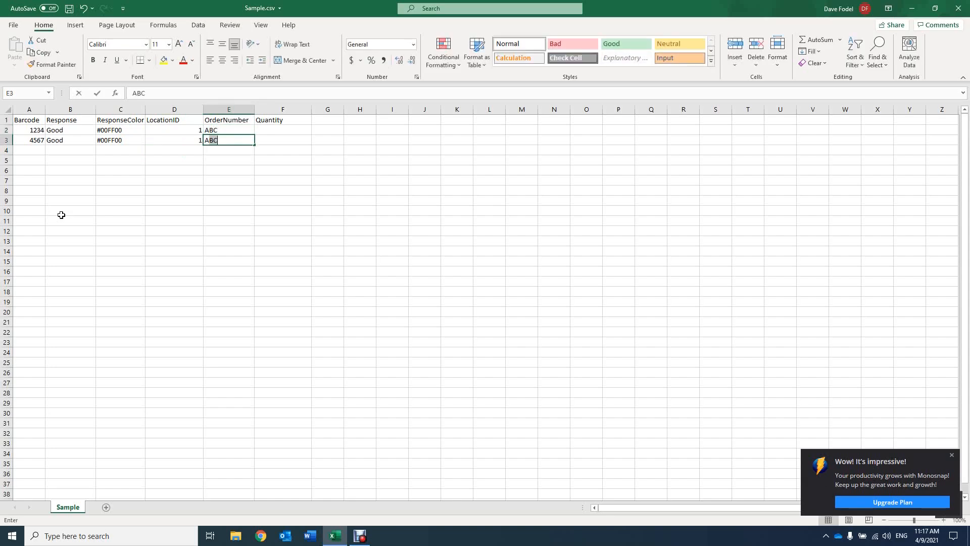
pyautogui.press('Tab')
# - Enter quantities of 10 in cell F2 and 1 in cell F3
pyautogui.press('Up')
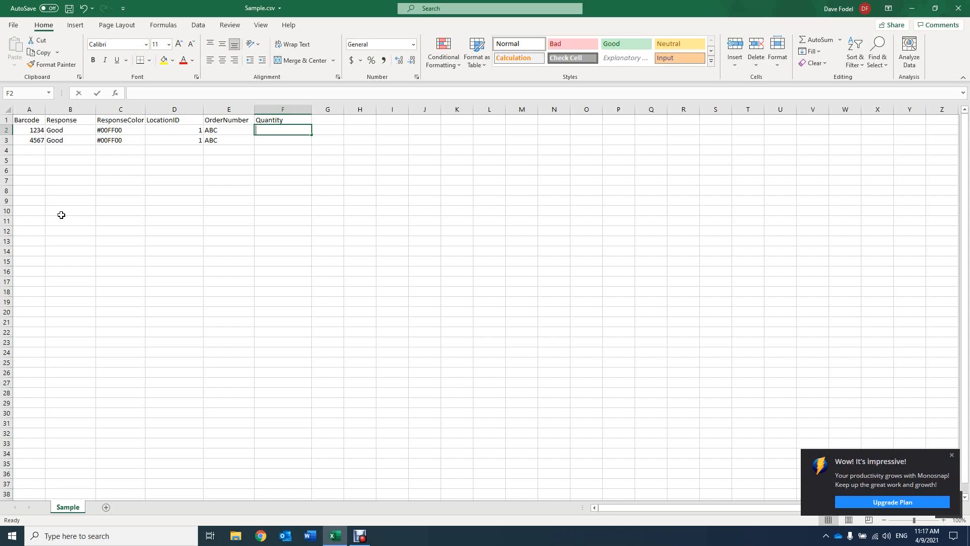
pyautogui.write('10')
pyautogui.press('Return')
pyautogui.write('1')
pyautogui.press('Return')
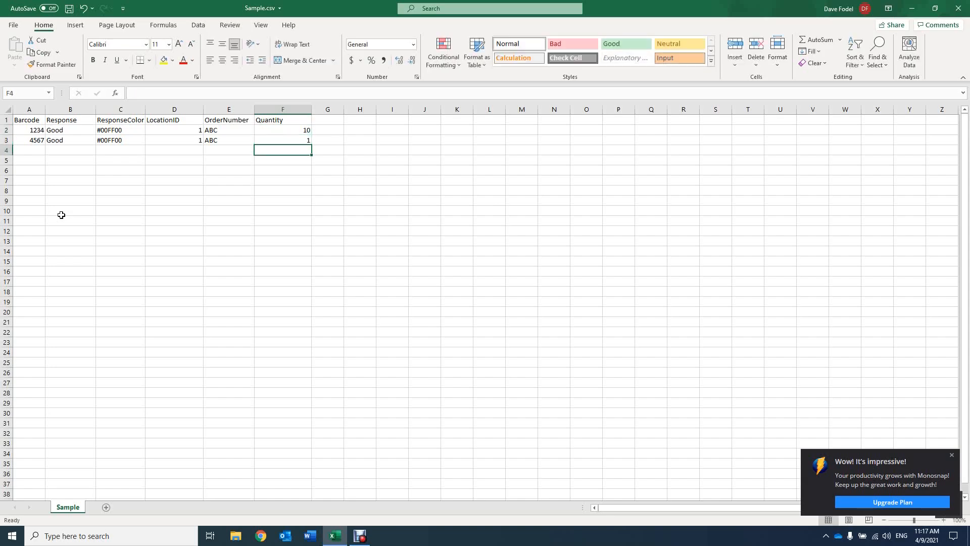
# - Save Sample.csv, then close the workbook and the File Explorer window
pyautogui.click(124, 221)
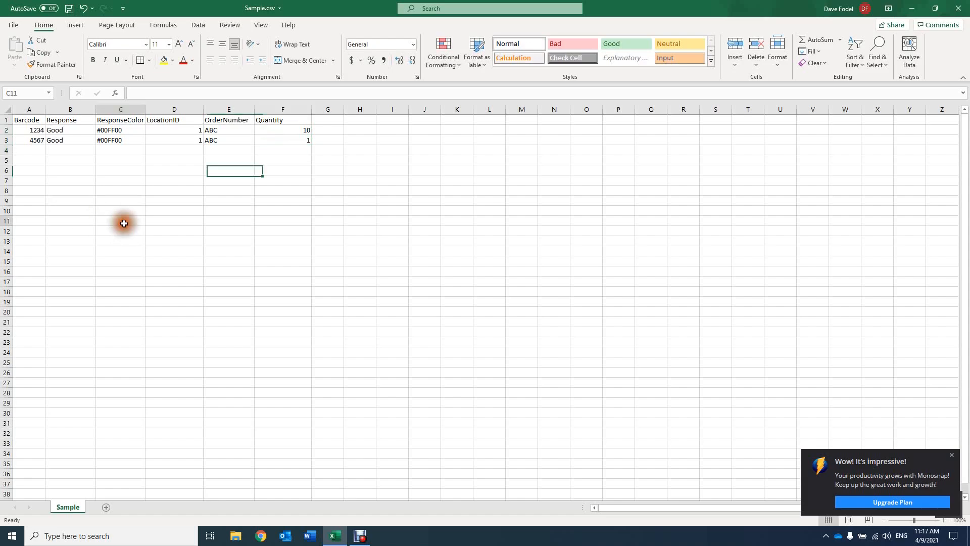
pyautogui.click(10, 24)
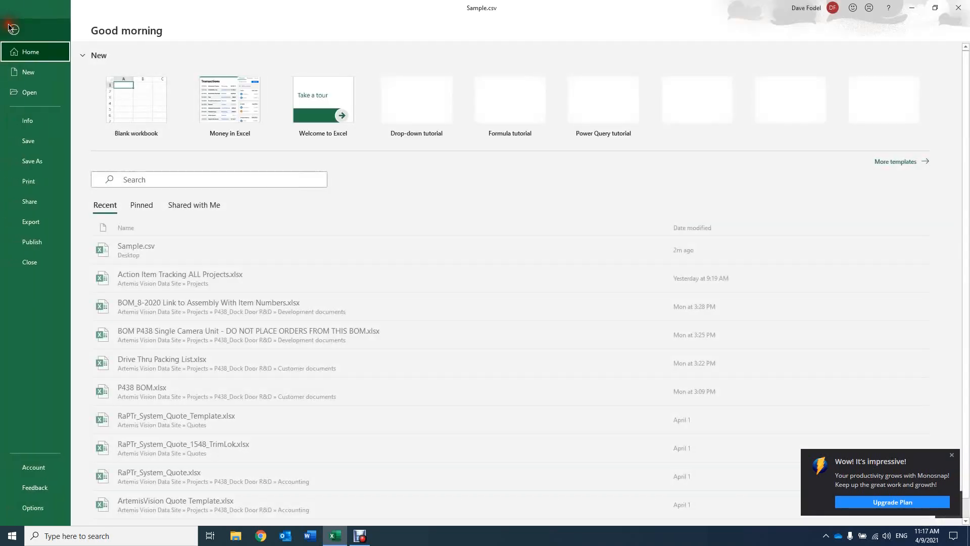
pyautogui.click(22, 143)
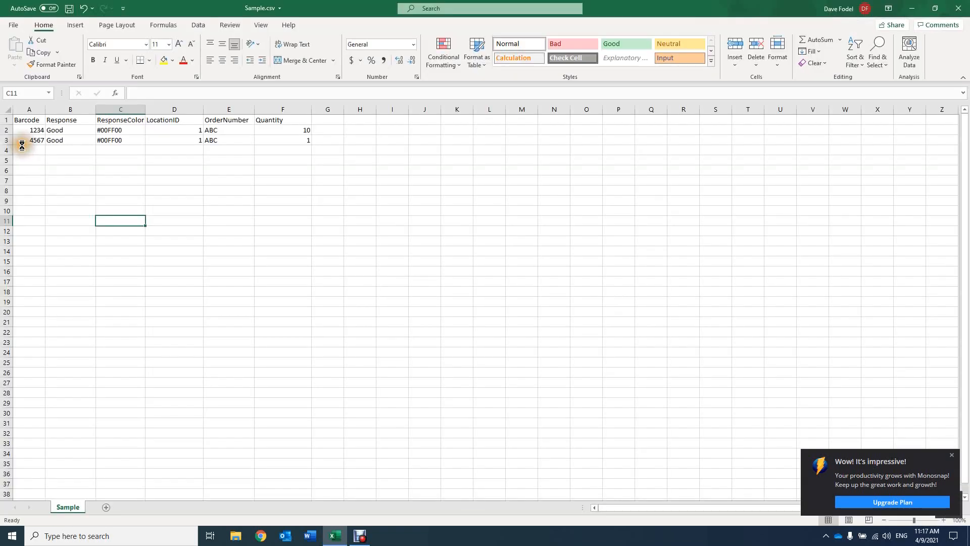
pyautogui.click(959, 8)
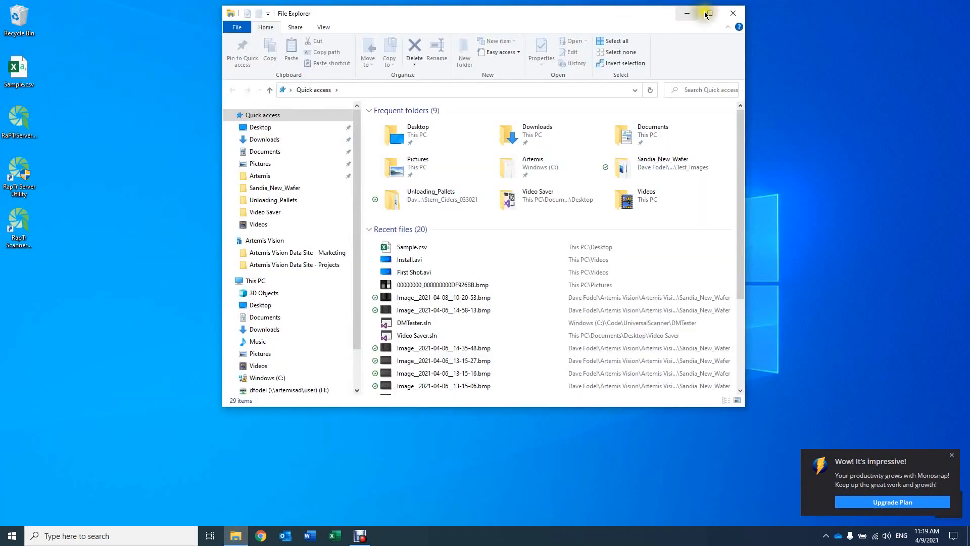
pyautogui.click(733, 13)
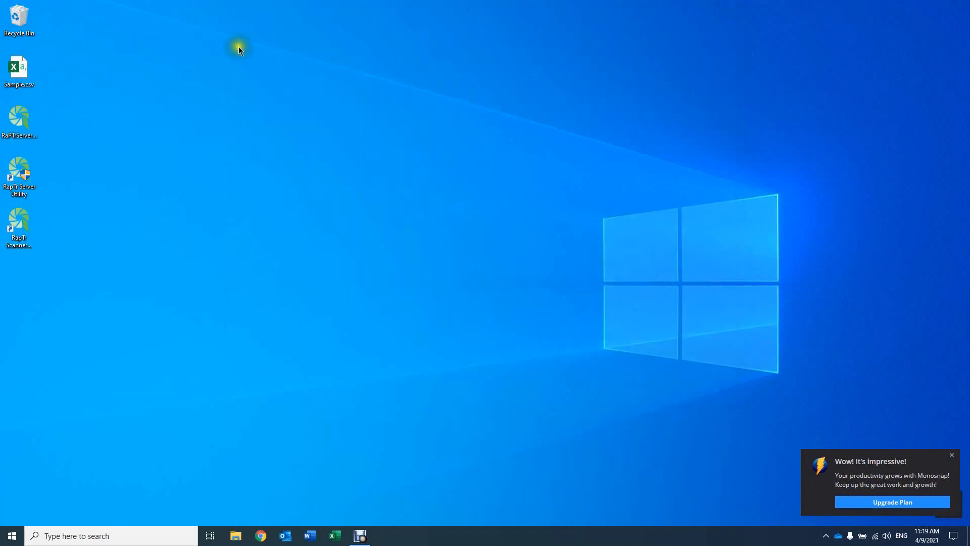
# - Copy Sample.csv from the desktop into the Files folder of C:\Artemis and close the folder window
pyautogui.rightClick(12, 76)
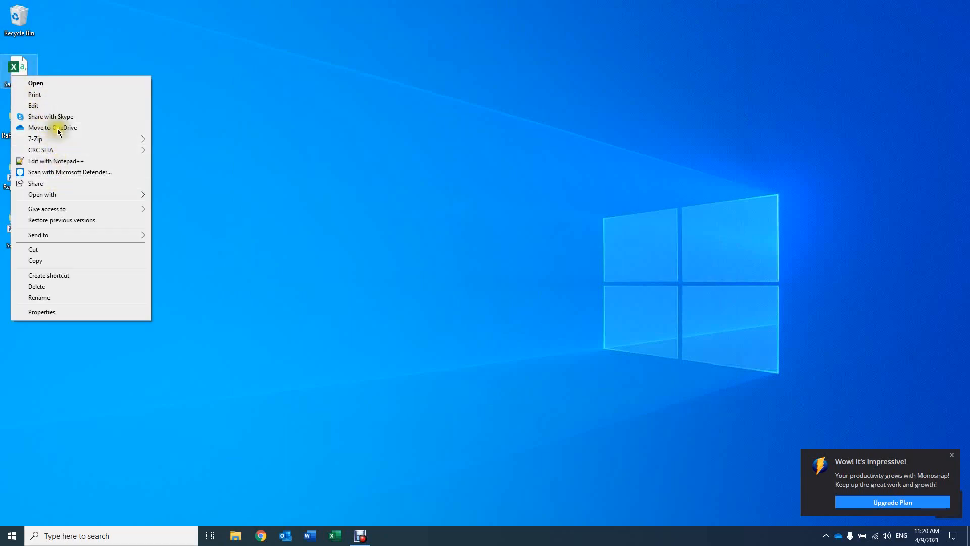
pyautogui.click(66, 261)
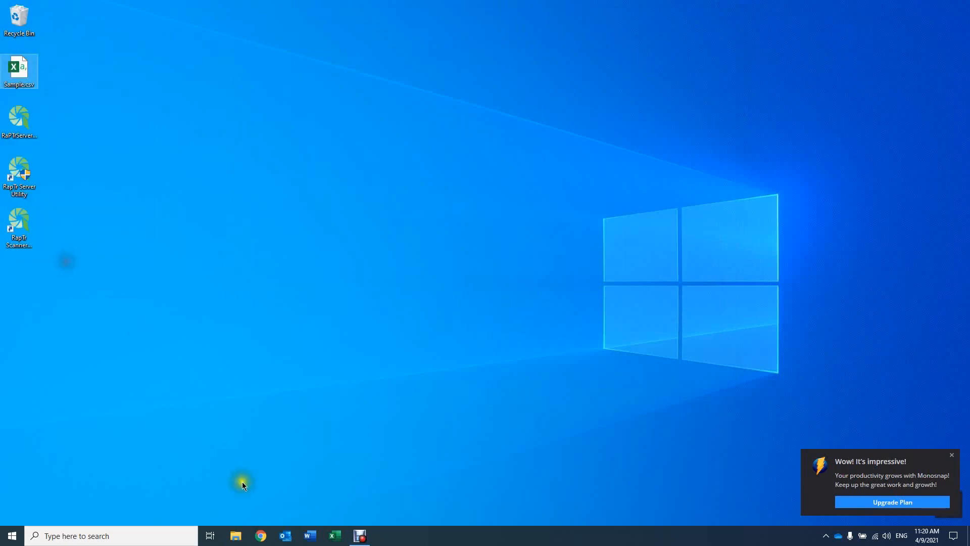
pyautogui.click(246, 538)
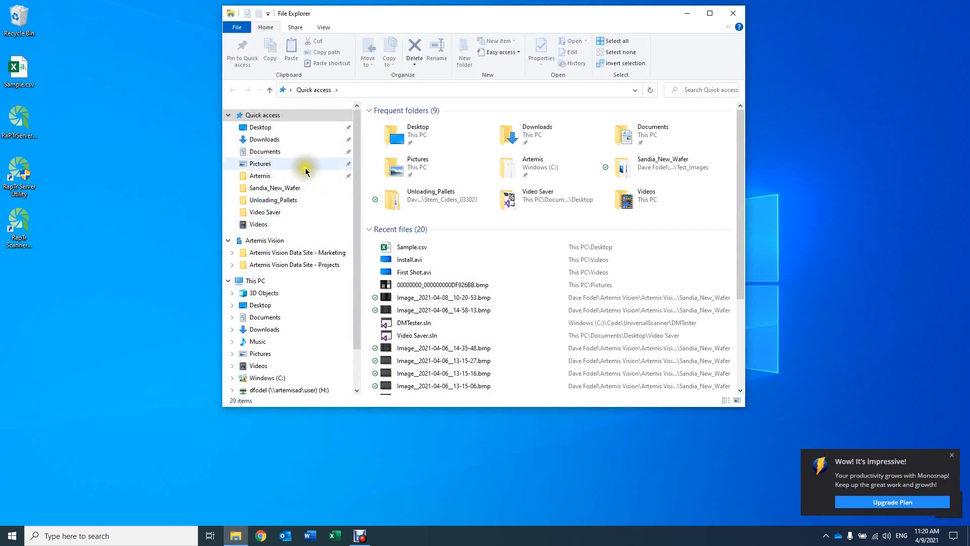
pyautogui.click(301, 179)
pyautogui.doubleClick(415, 123)
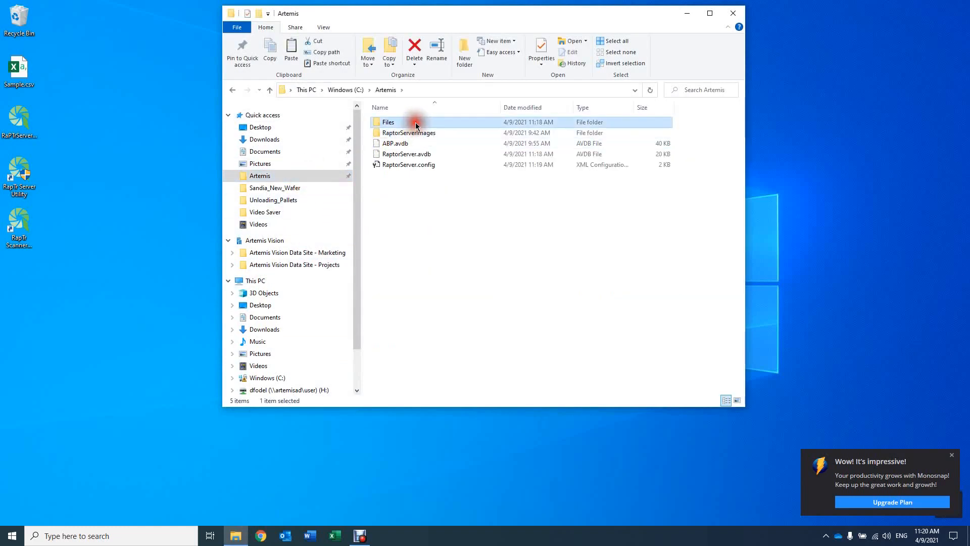
pyautogui.rightClick(469, 216)
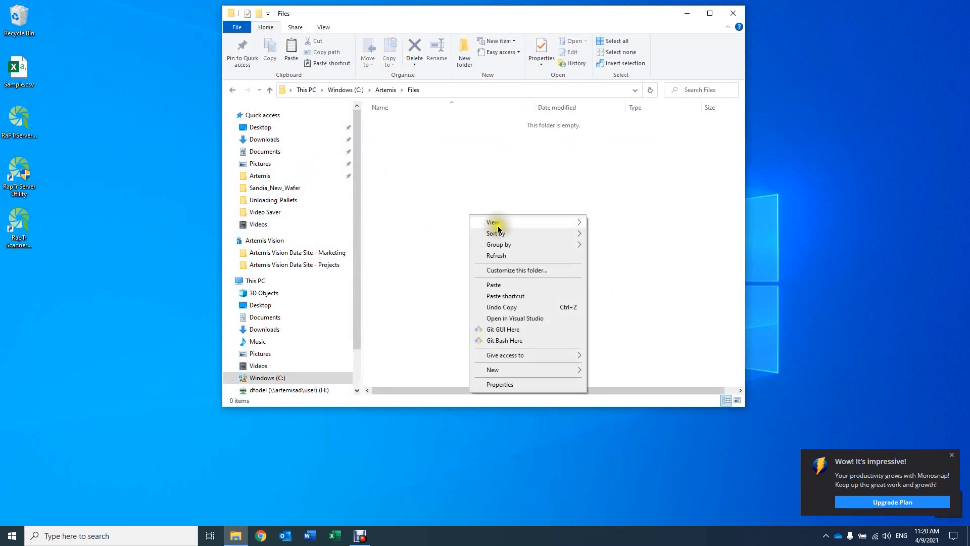
pyautogui.click(514, 286)
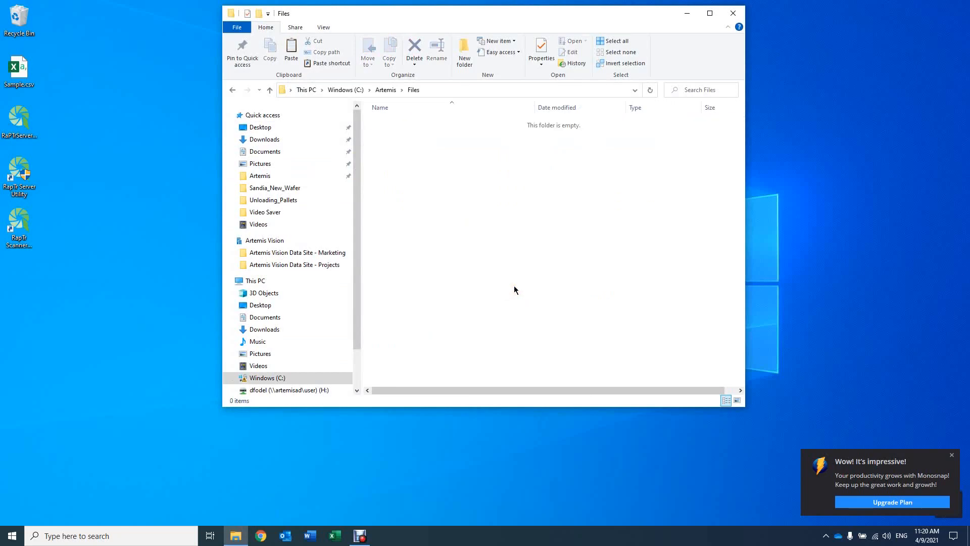
pyautogui.click(517, 226)
pyautogui.click(733, 14)
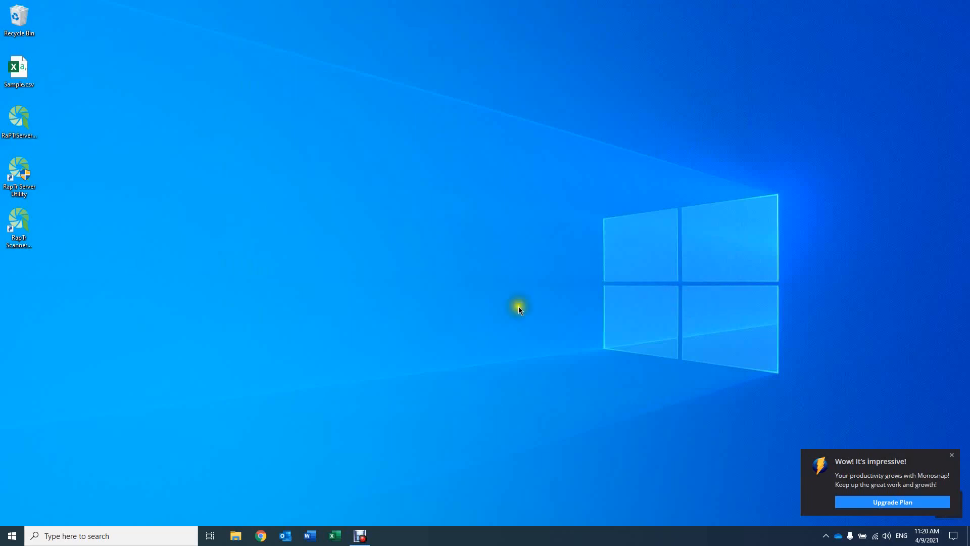
# - Open the RaPTr scanner simulator from the desktop and set the Scanner LocationID to 1 and the Sample Barcode to 1234
pyautogui.doubleClick(27, 231)
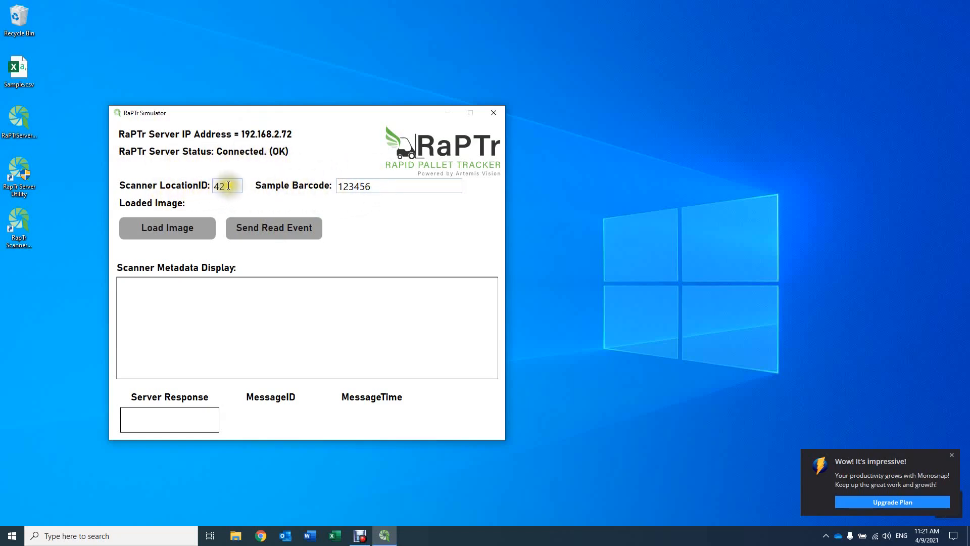
pyautogui.moveTo(239, 186); pyautogui.dragTo(198, 194)
pyautogui.write('1')
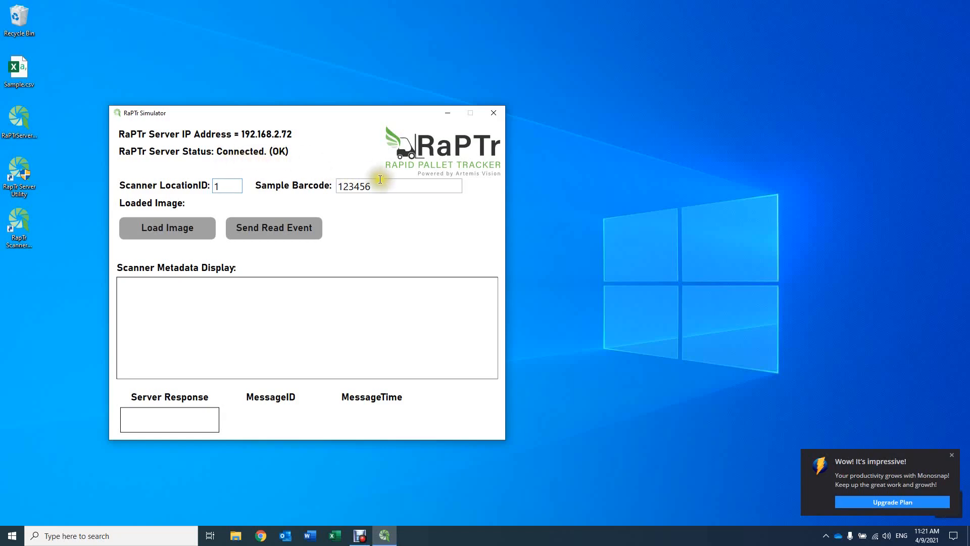
pyautogui.moveTo(379, 183); pyautogui.dragTo(339, 191)
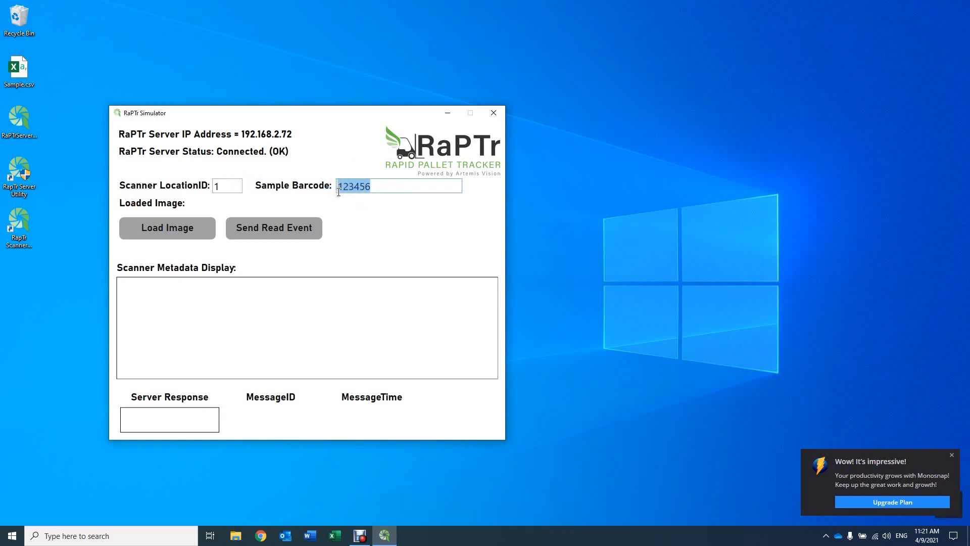
pyautogui.write('1234')
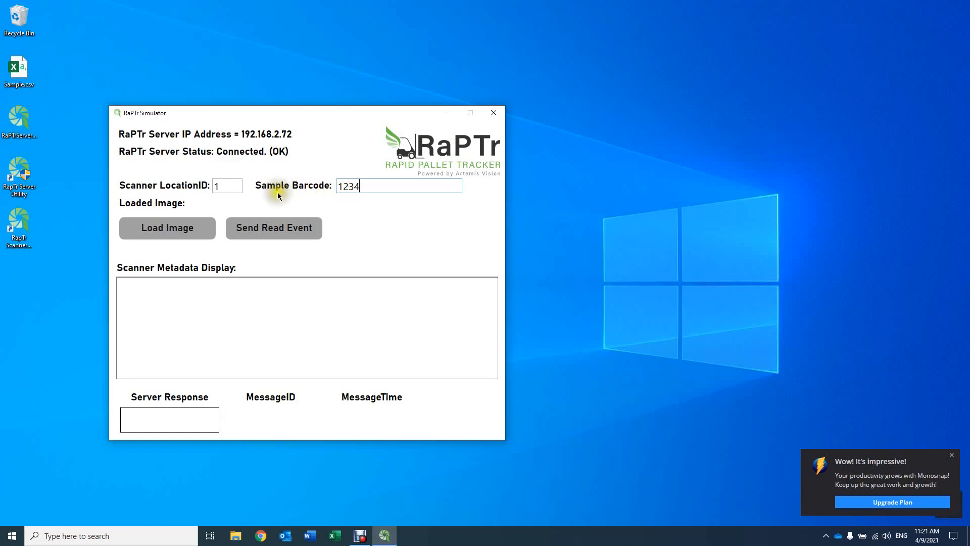
# - Load the only .bmp image in the Pictures folder into the simulator
pyautogui.click(189, 230)
pyautogui.click(175, 232)
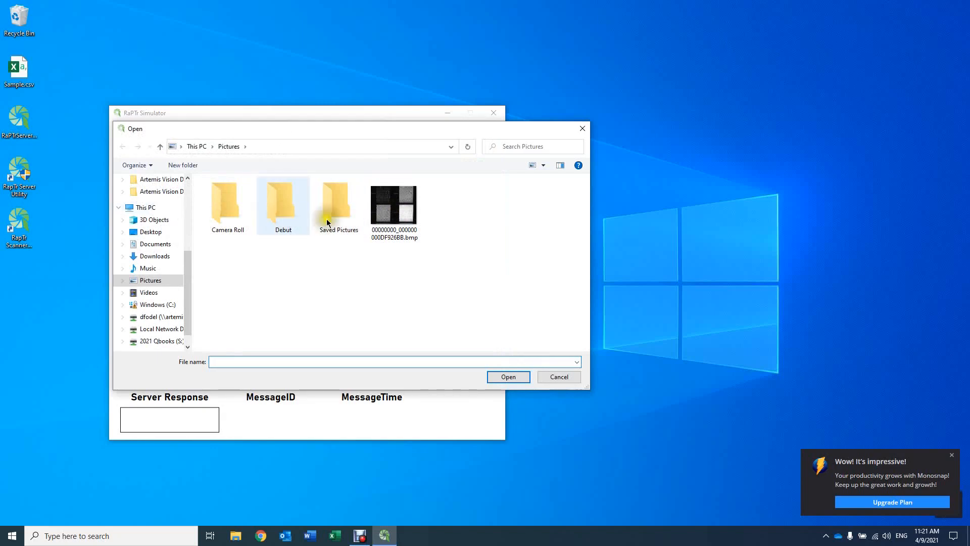
pyautogui.doubleClick(395, 214)
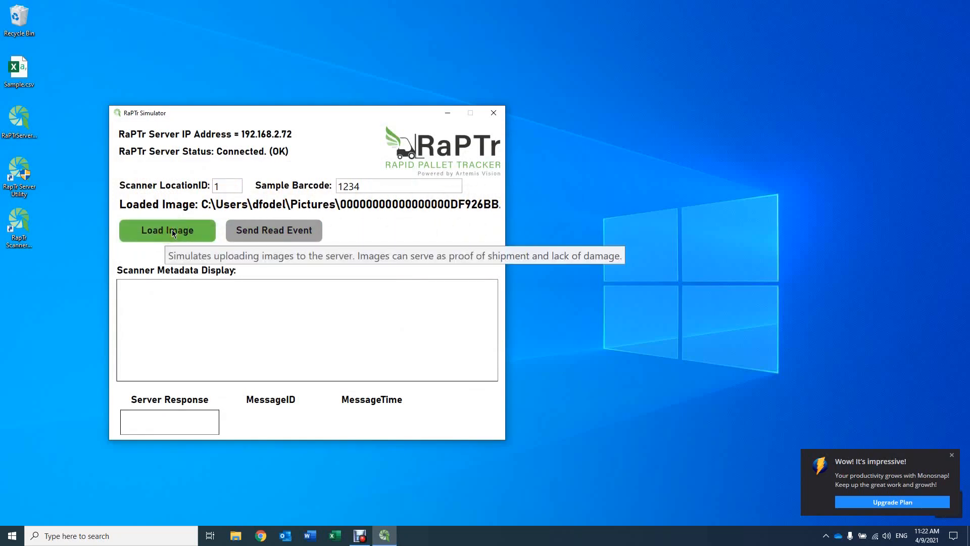
# - Send ten read events for barcode 1234 from the scanner simulator
pyautogui.click(250, 232)
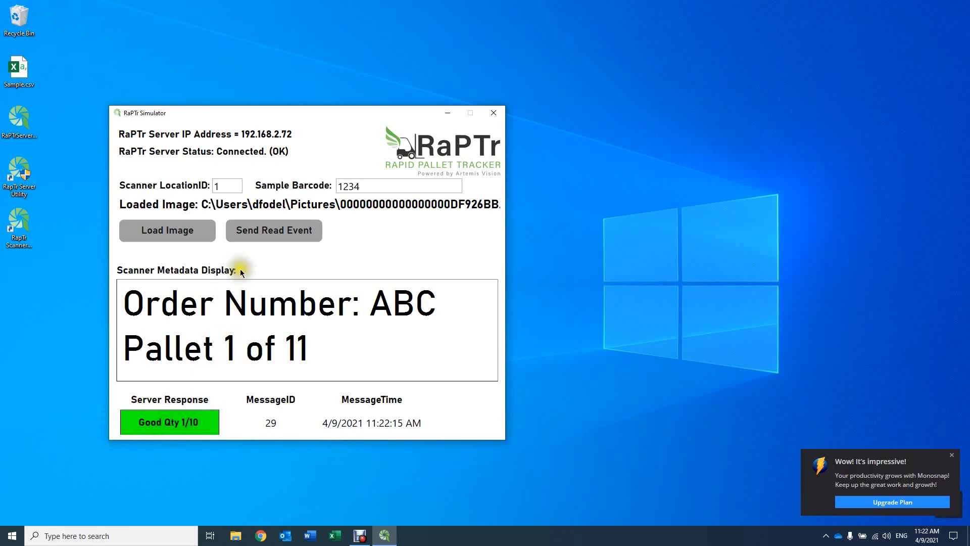
pyautogui.click(260, 235)
pyautogui.click(261, 235)
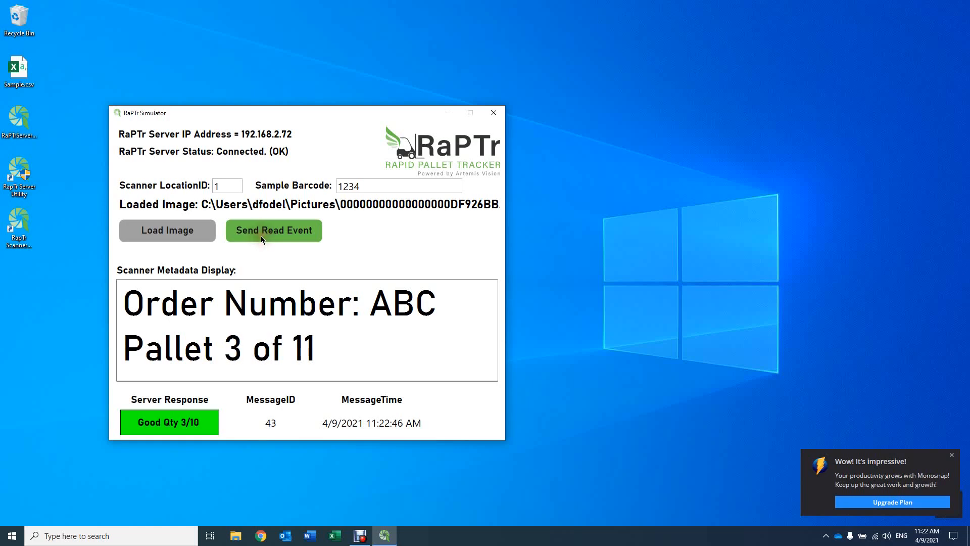
pyautogui.click(260, 235)
pyautogui.click(261, 236)
pyautogui.click(261, 235)
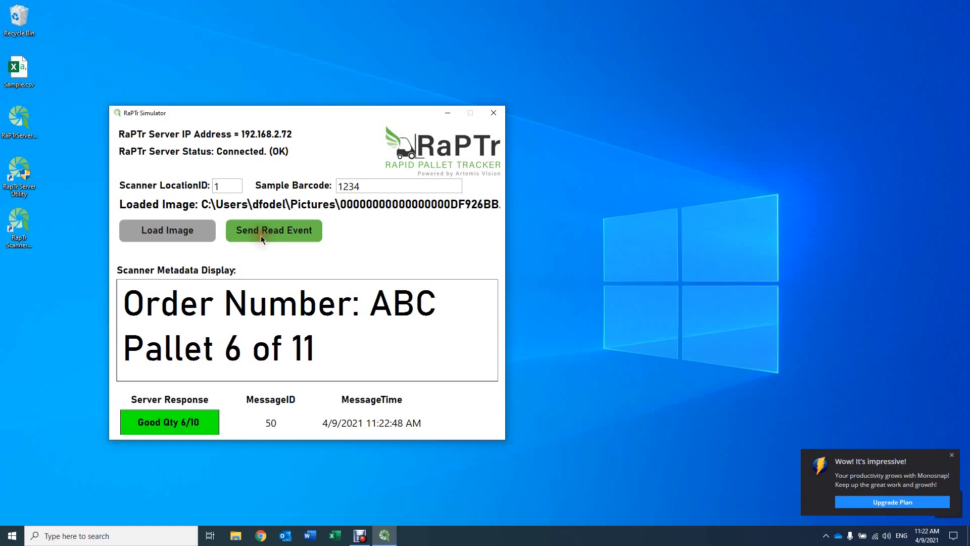
pyautogui.click(261, 236)
pyautogui.click(261, 236)
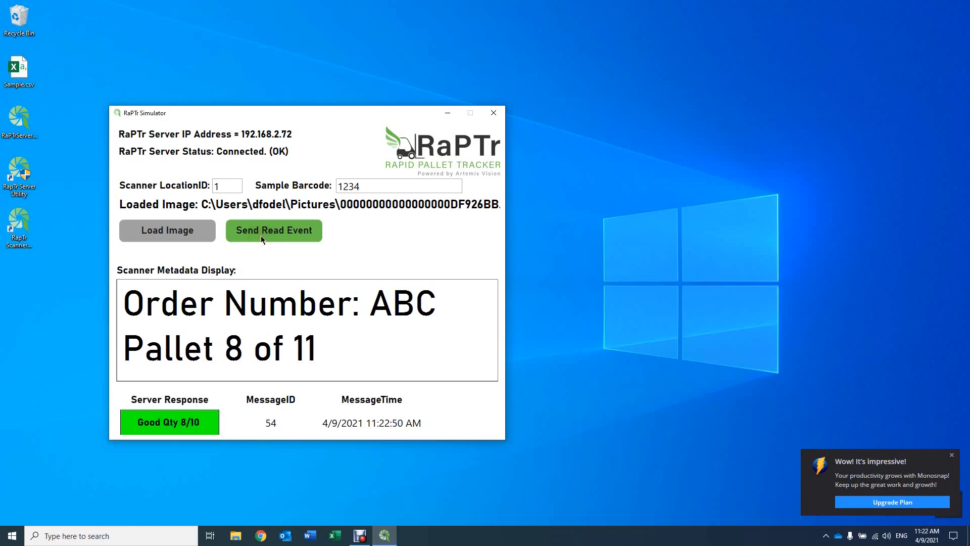
pyautogui.click(260, 236)
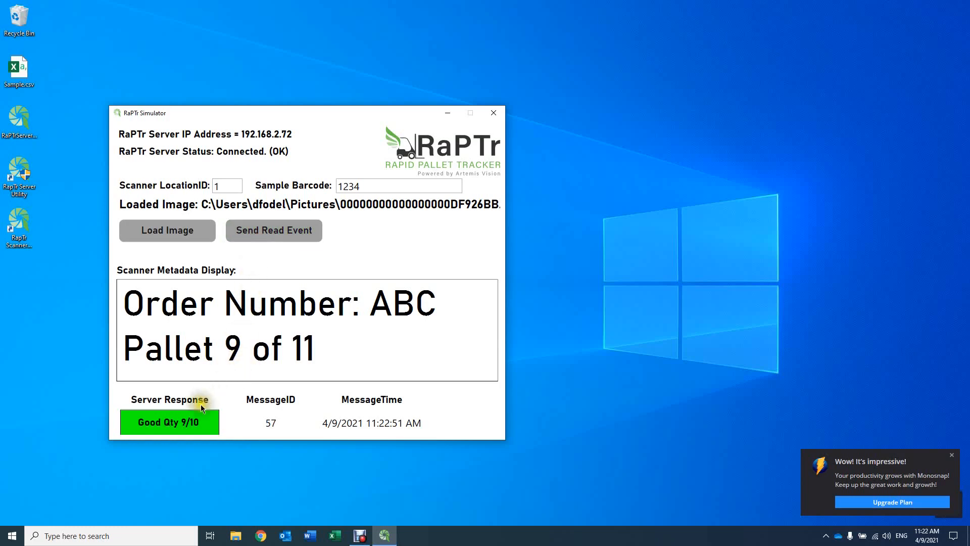
pyautogui.click(299, 232)
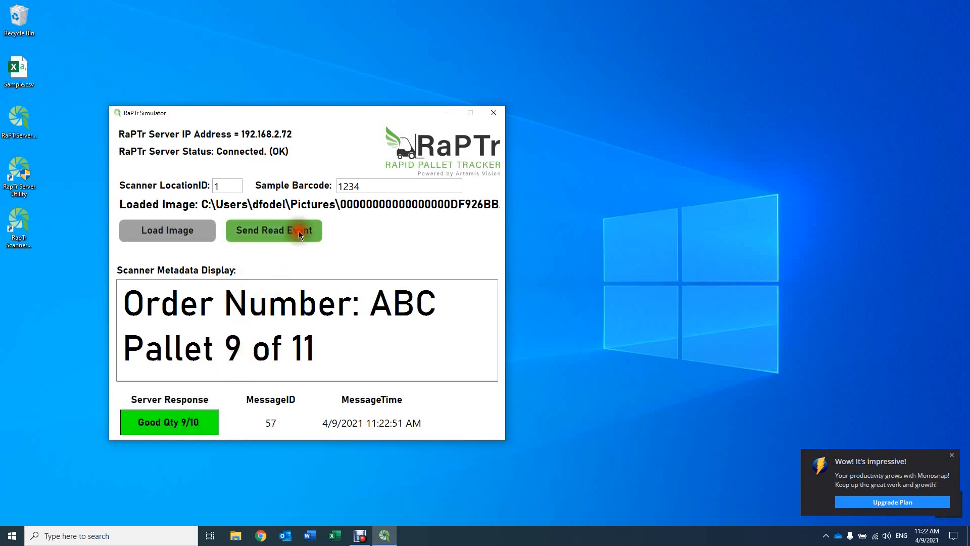
pyautogui.moveTo(193, 429)
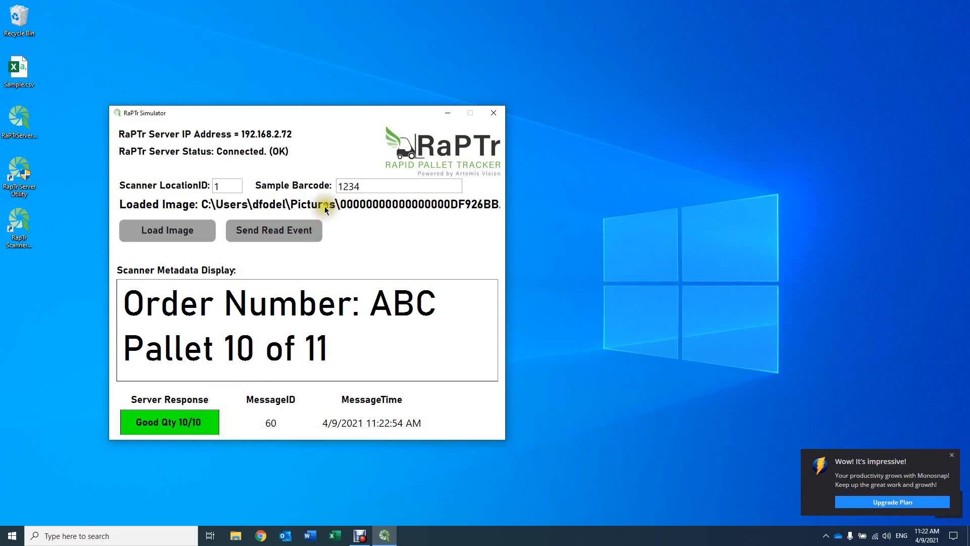
# - Send one read event with the Sample Barcode set to 4567 and another with it set to 789
pyautogui.moveTo(362, 186); pyautogui.dragTo(329, 187)
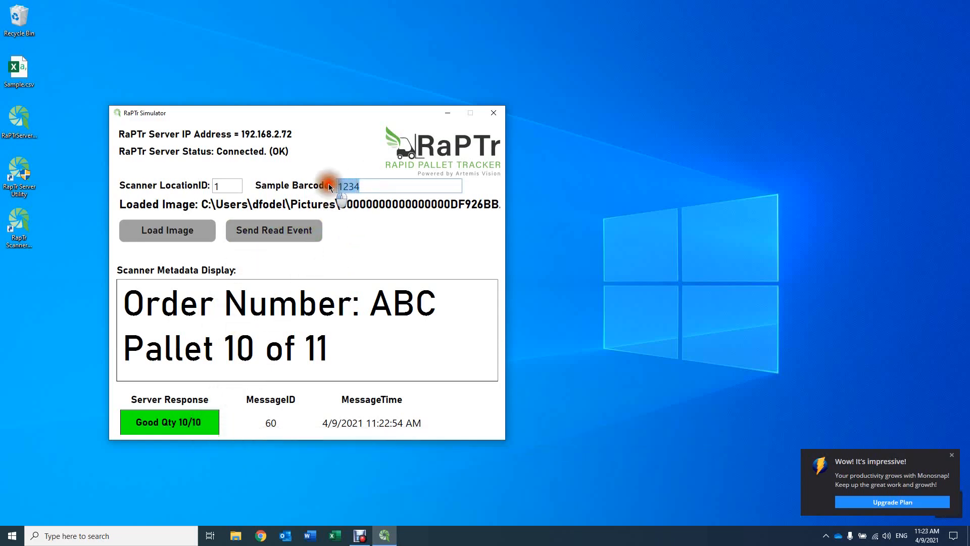
pyautogui.click(353, 240)
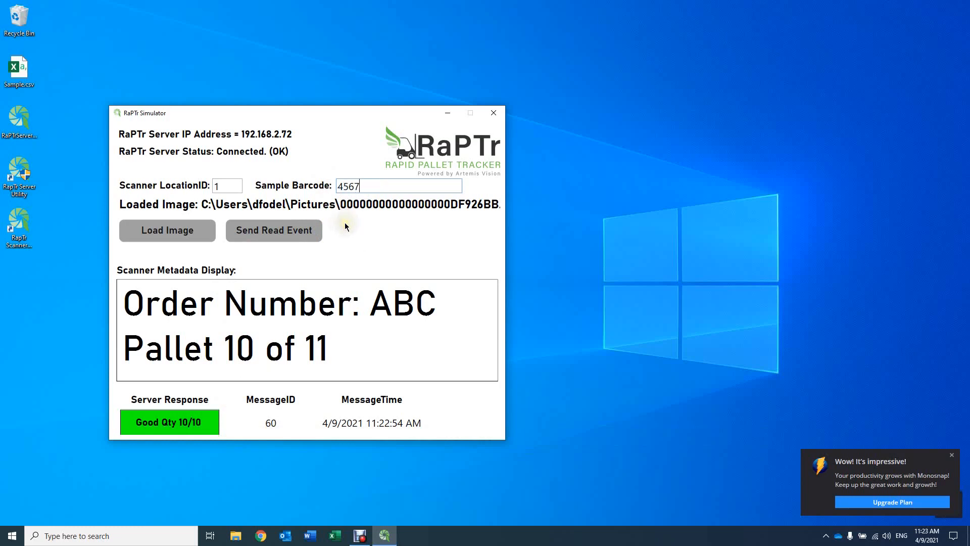
pyautogui.click(297, 232)
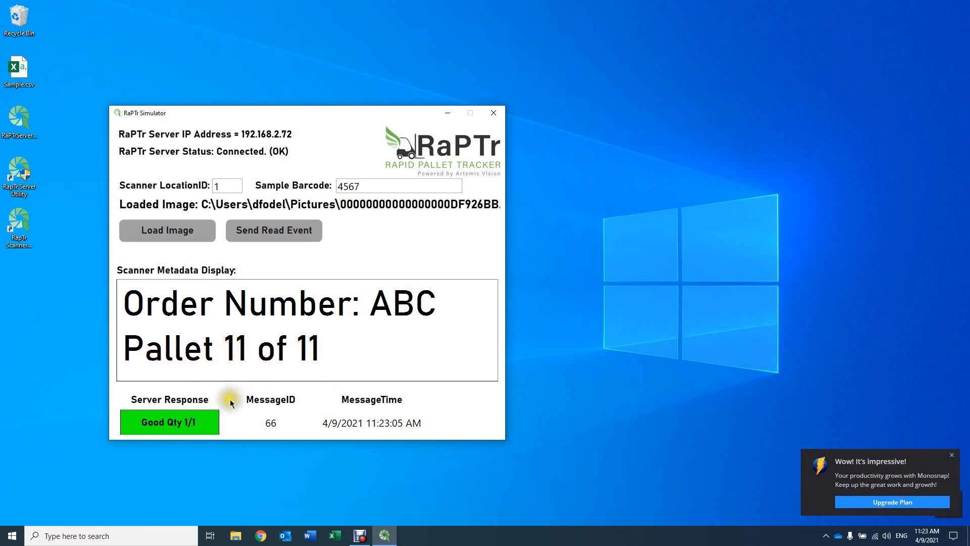
pyautogui.moveTo(151, 402)
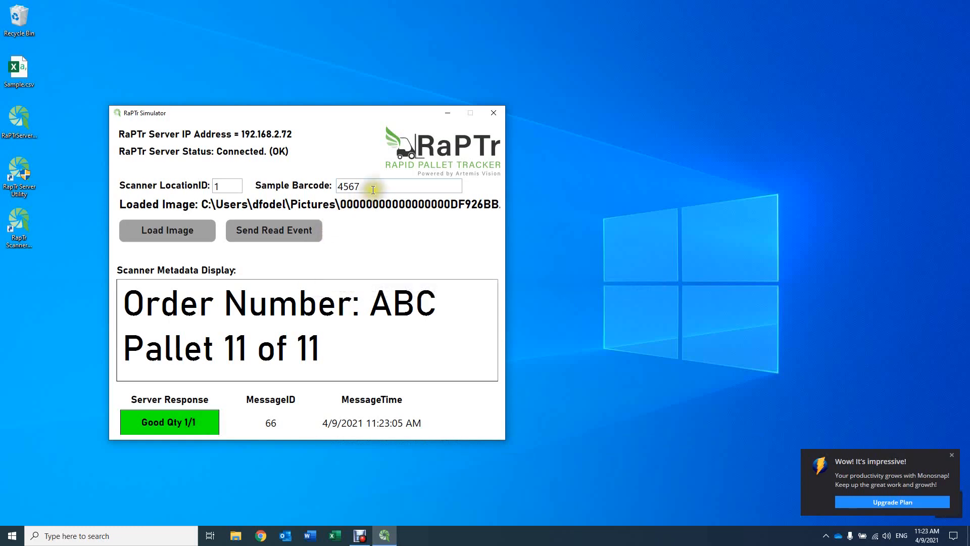
pyautogui.moveTo(378, 185); pyautogui.dragTo(340, 185)
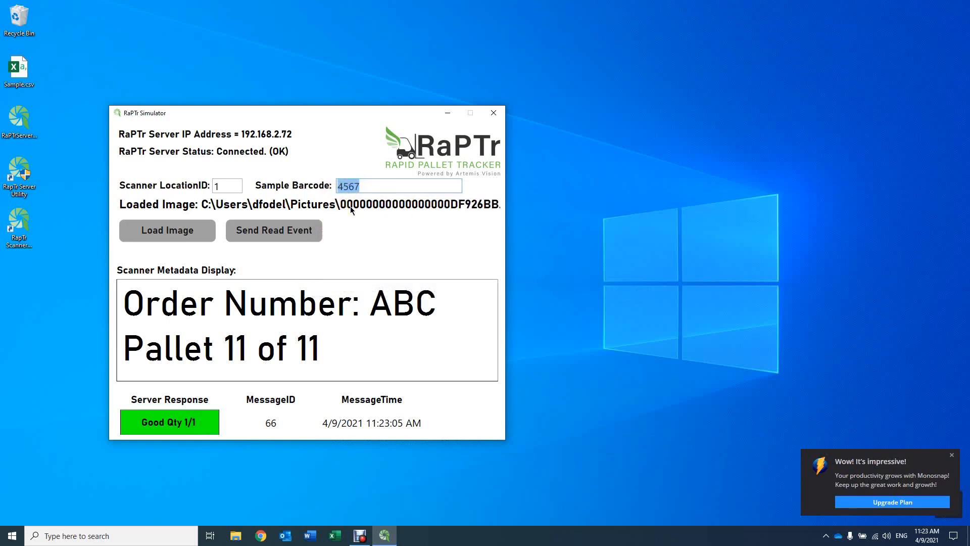
pyautogui.click(307, 231)
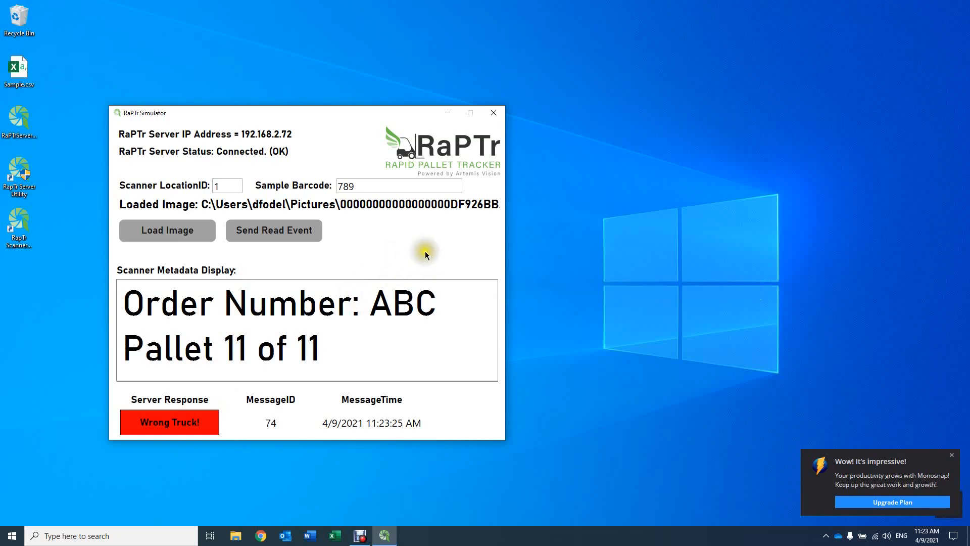
# - Minimize the simulator and open the RaPTr dashboard at localhost:5000 in Chrome
pyautogui.click(447, 114)
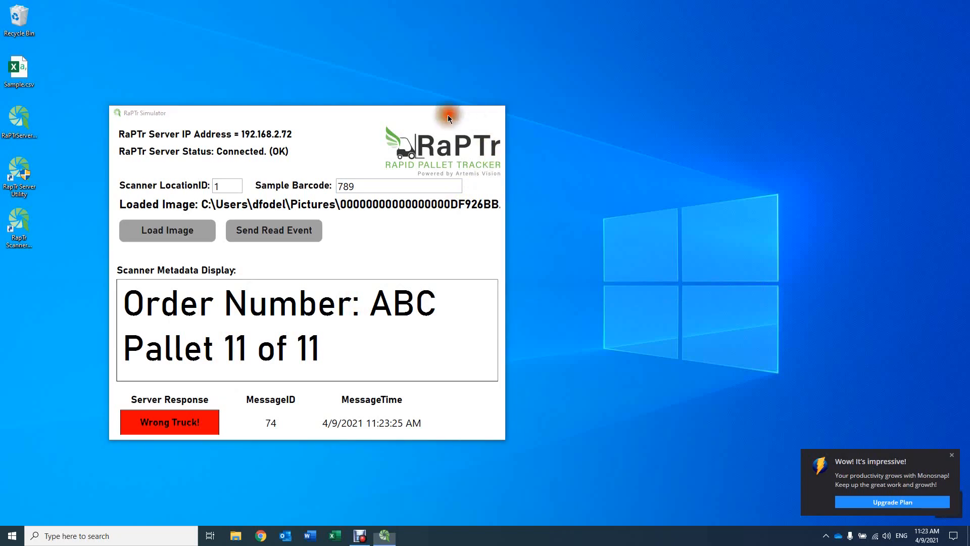
pyautogui.click(261, 537)
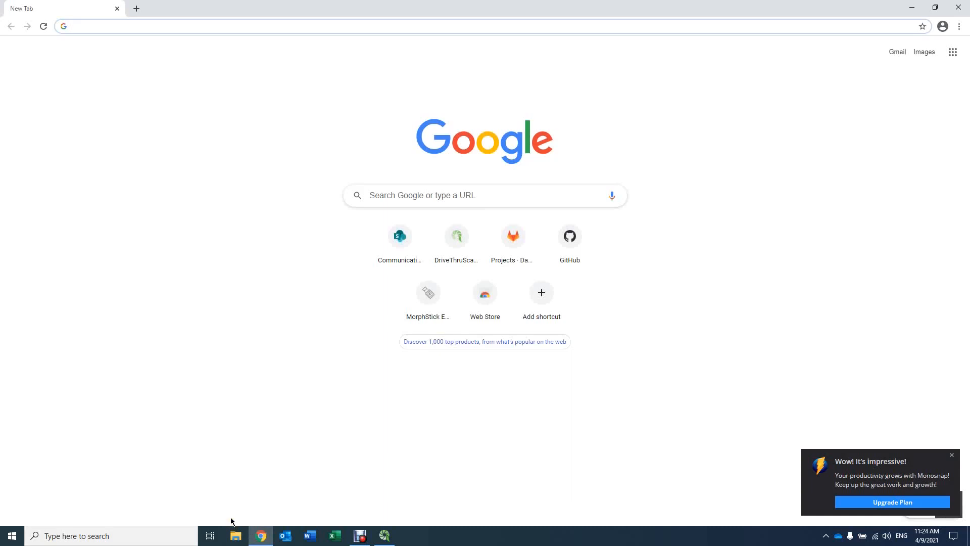
pyautogui.write('lo')
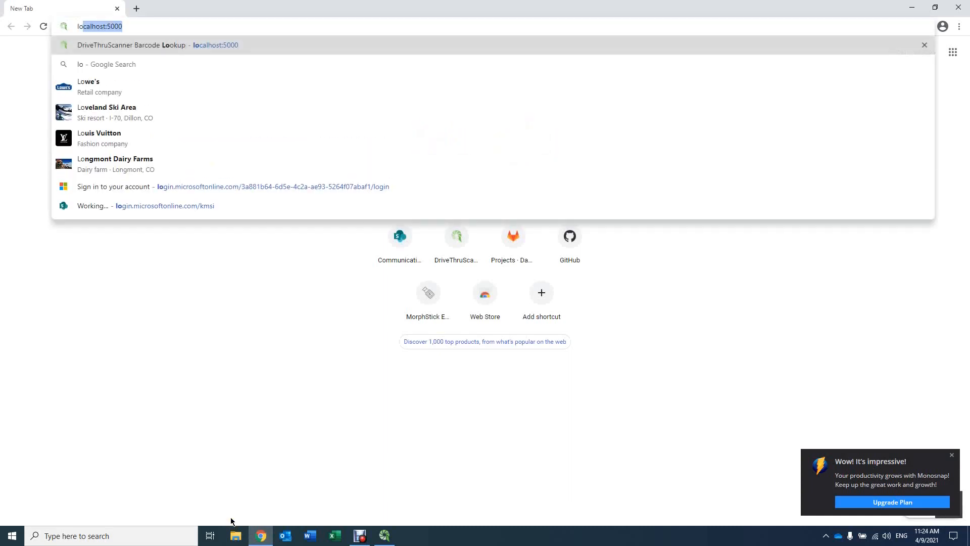
pyautogui.press('Right')
pyautogui.press('Return')
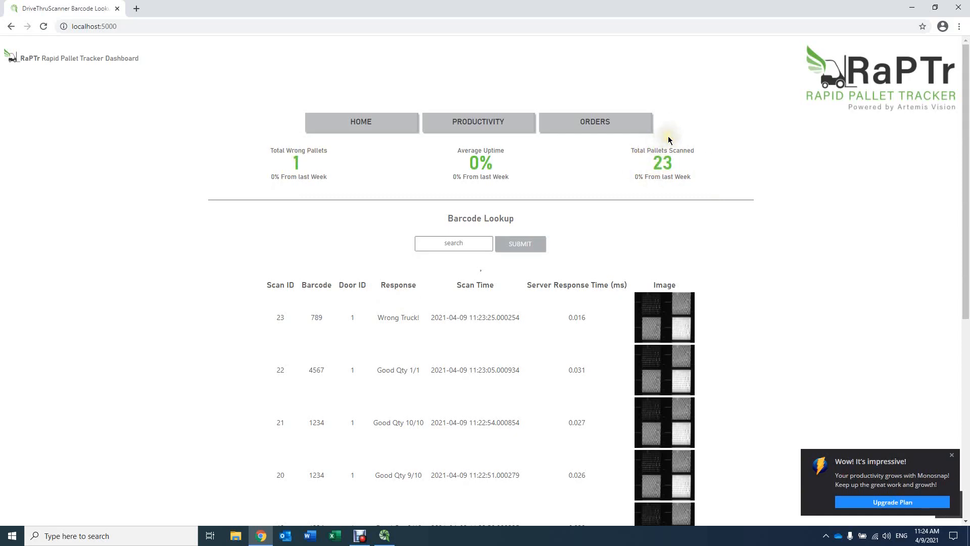
# - Look up barcode 4567 on the dashboard, view its full-size scan image and return to the search results
pyautogui.click(477, 241)
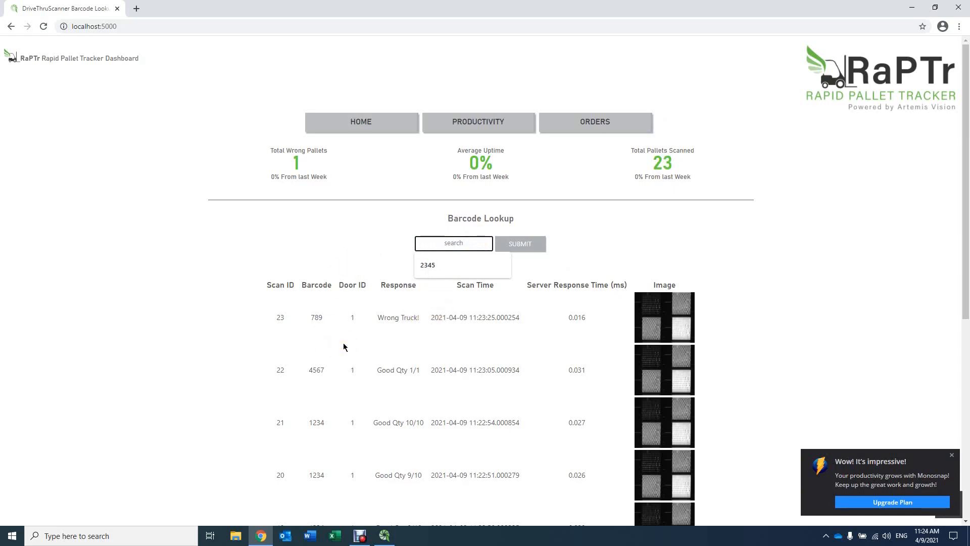
pyautogui.write('4567')
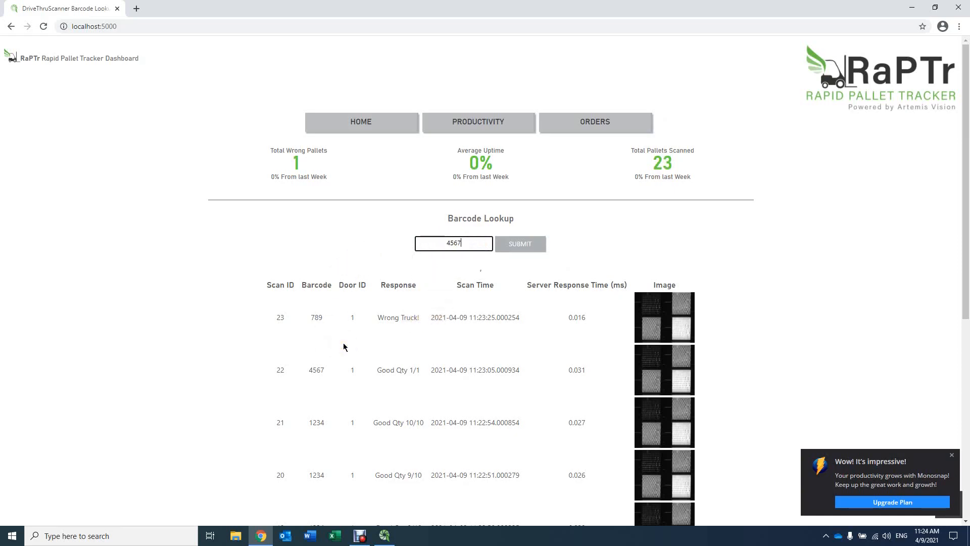
pyautogui.click(517, 245)
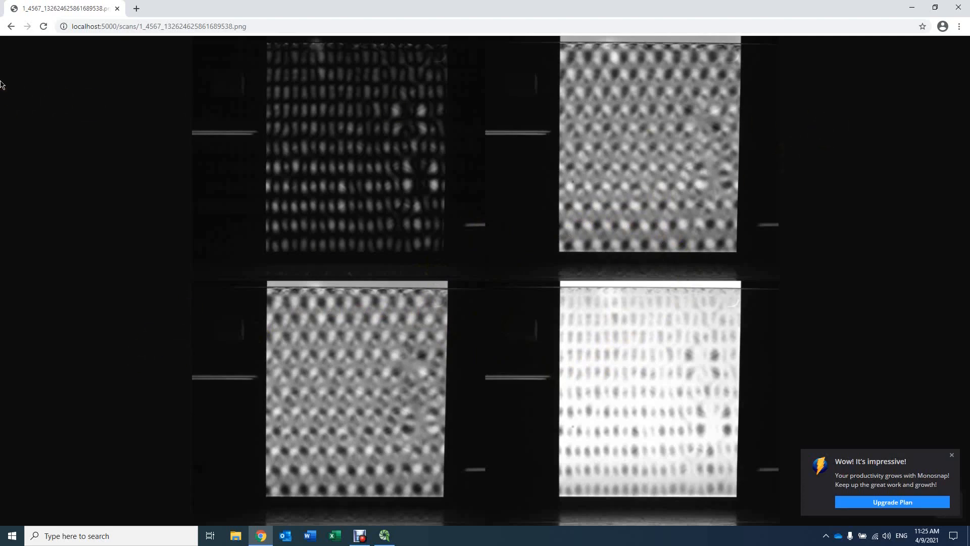
pyautogui.click(11, 26)
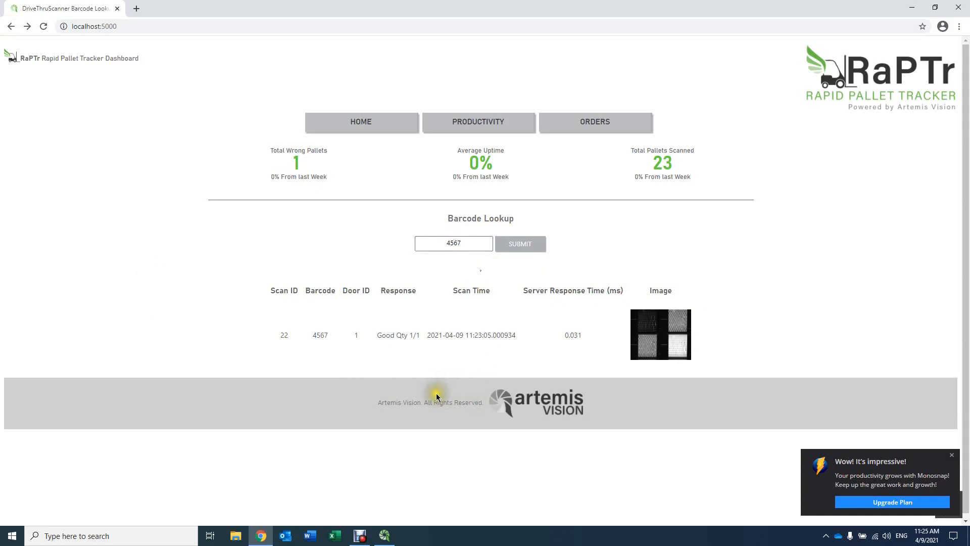
# - Open the Productivity page and examine the per-hour and aggregate scan charts
pyautogui.click(487, 123)
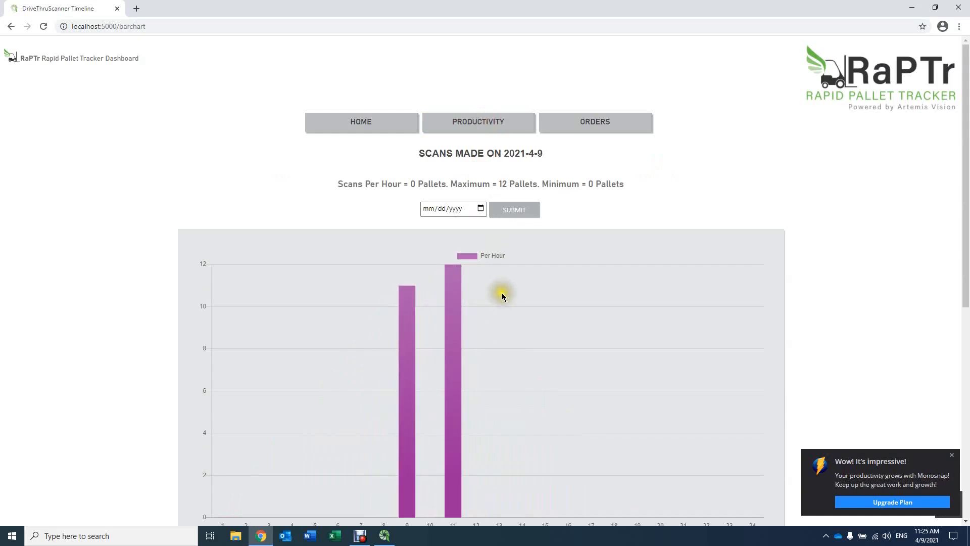
pyautogui.scroll(-2, 508, 290)
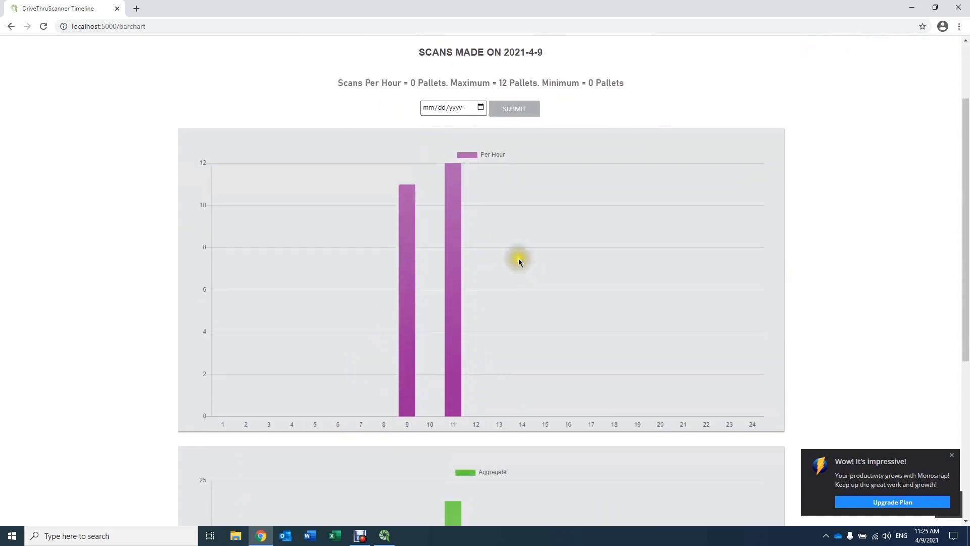
pyautogui.moveTo(459, 304)
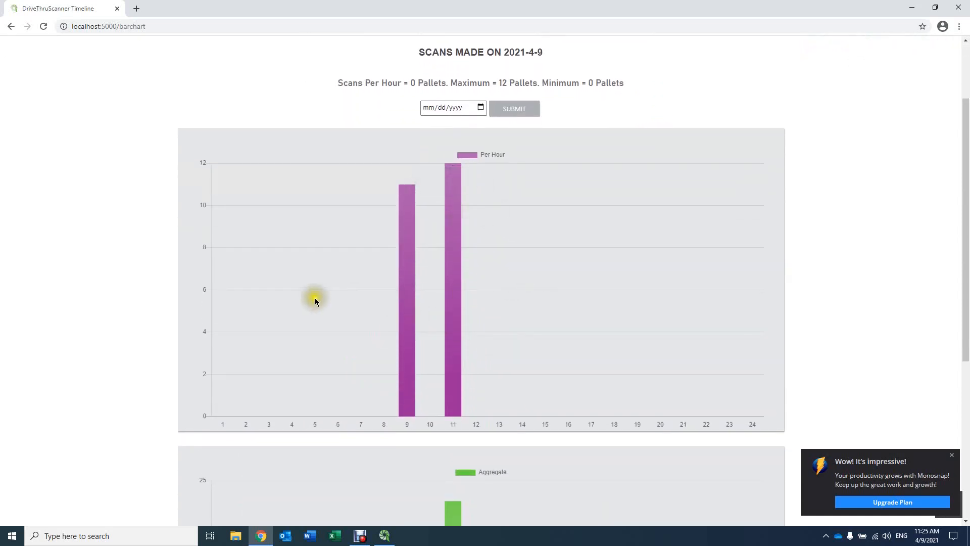
pyautogui.scroll(1, 405, 298)
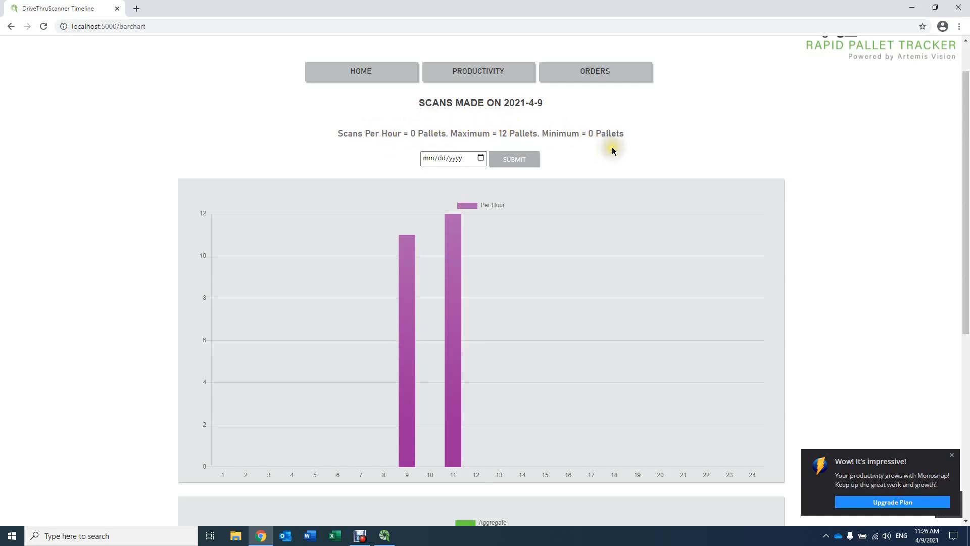
pyautogui.scroll(-5, 598, 197)
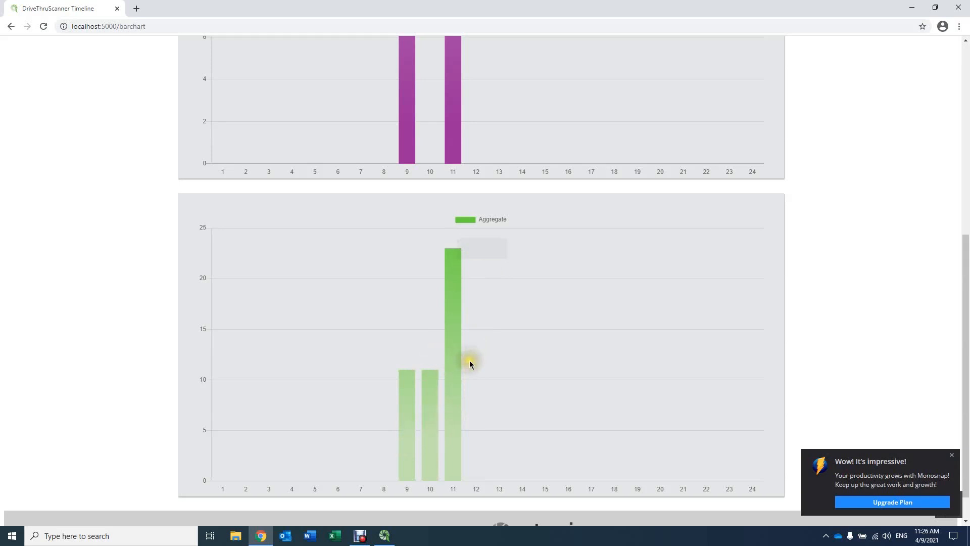
pyautogui.scroll(6, 612, 380)
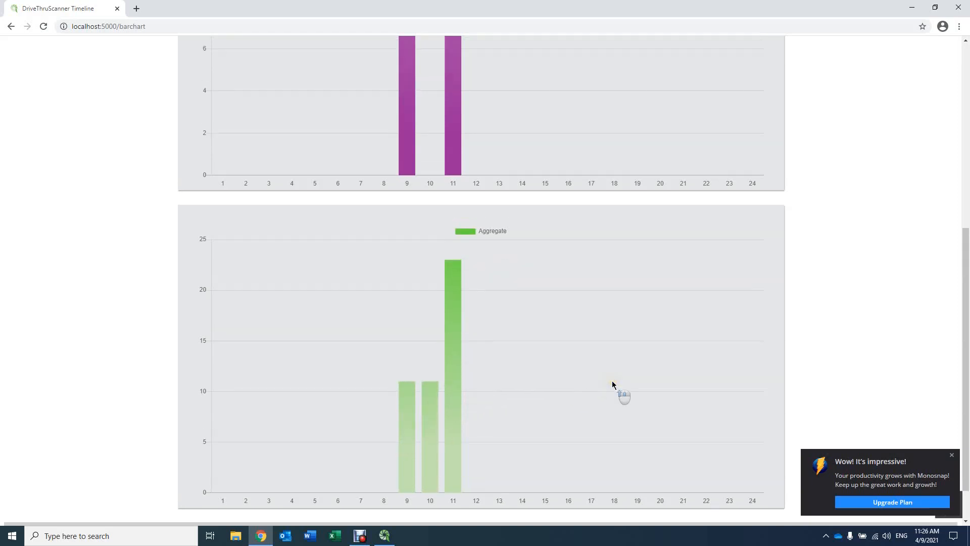
pyautogui.scroll(1, 615, 385)
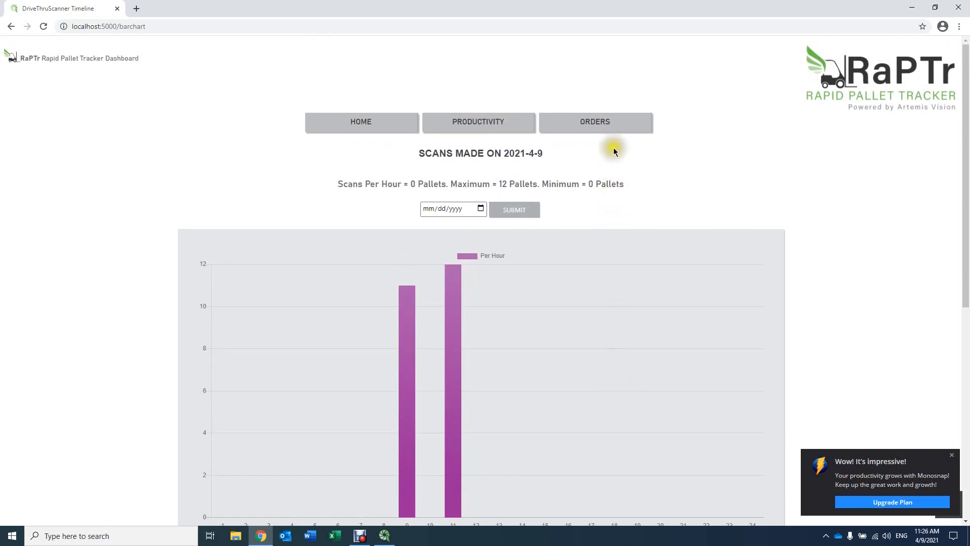
# - Open the Orders page and try the order filter with ABC, check the door filter's options, and clear the order selection
pyautogui.click(617, 129)
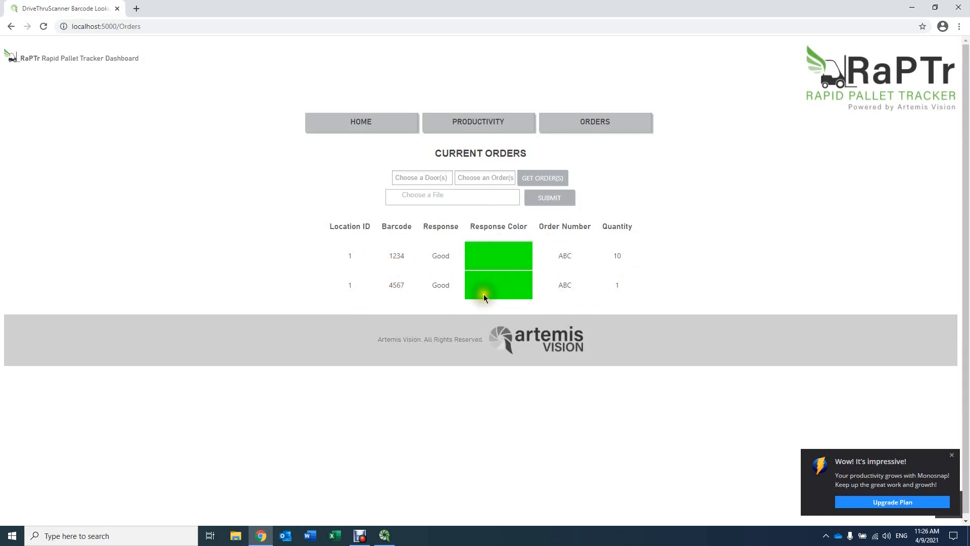
pyautogui.click(480, 178)
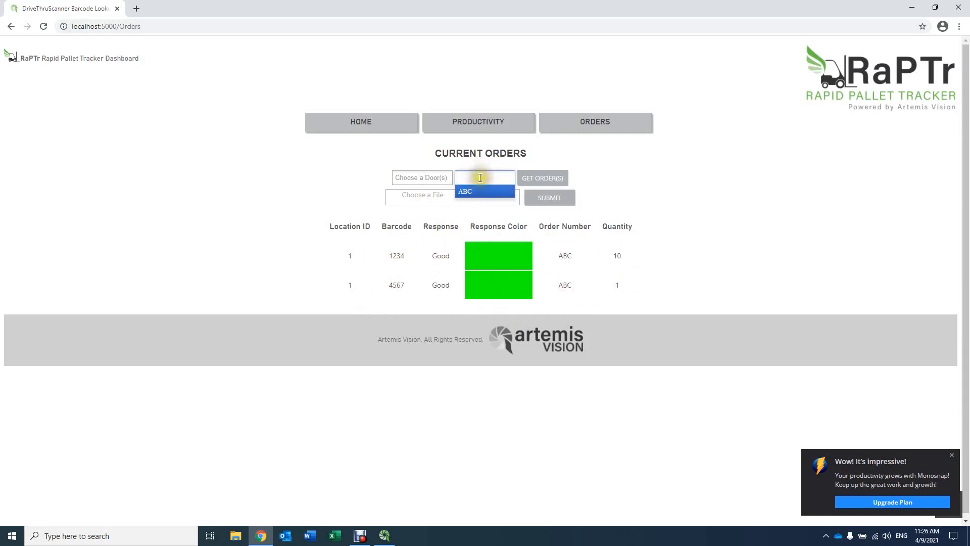
pyautogui.click(470, 191)
pyautogui.click(433, 177)
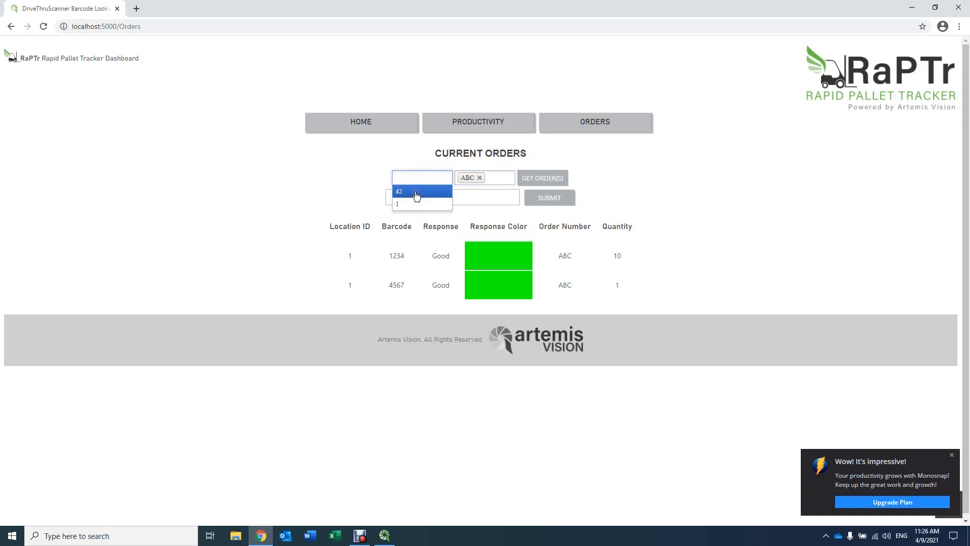
pyautogui.click(423, 178)
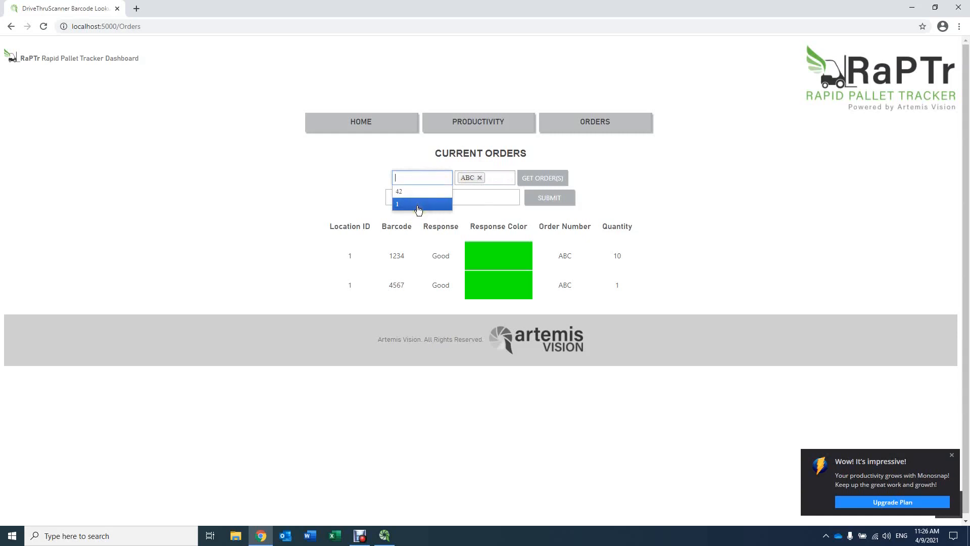
pyautogui.click(480, 178)
pyautogui.click(480, 179)
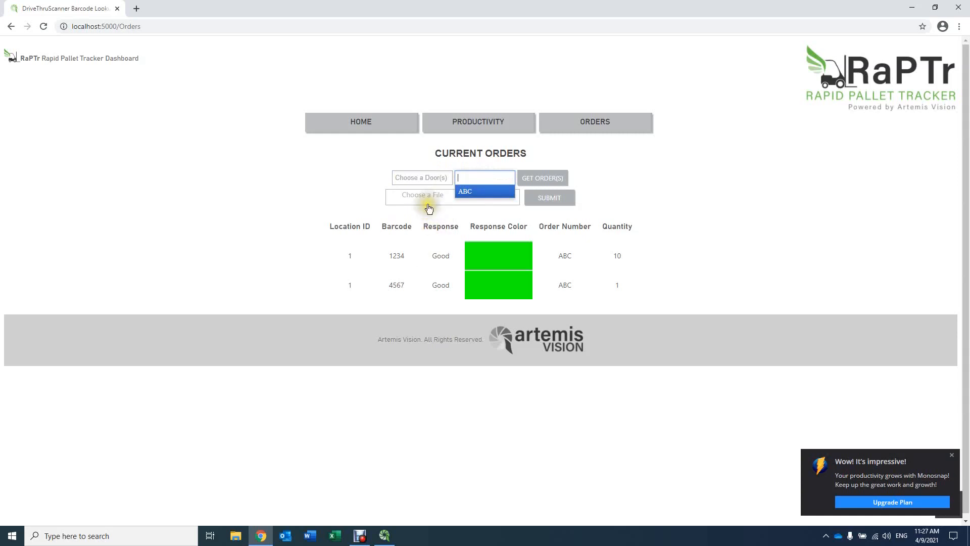
pyautogui.click(713, 262)
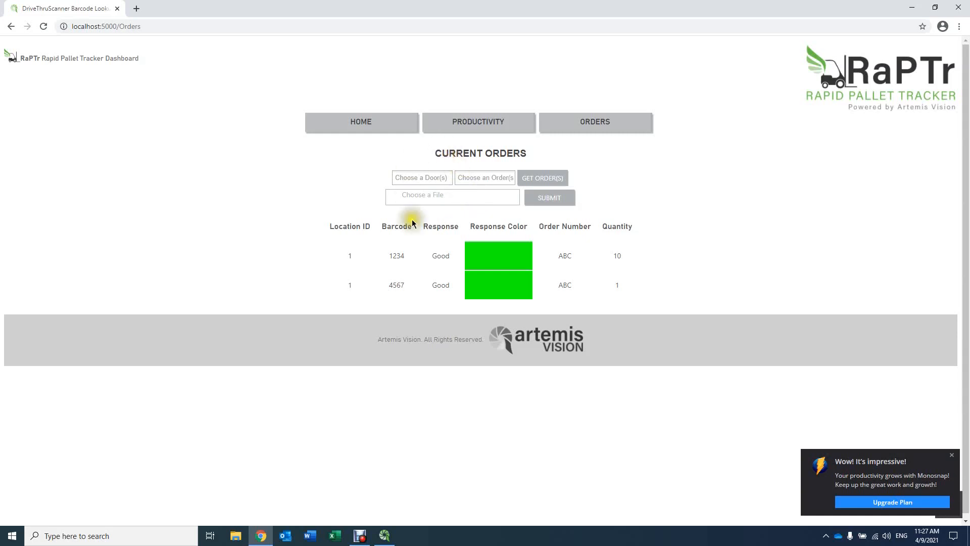
# - Return to the dashboard's home page and look over the scan images in the barcode list
pyautogui.click(360, 114)
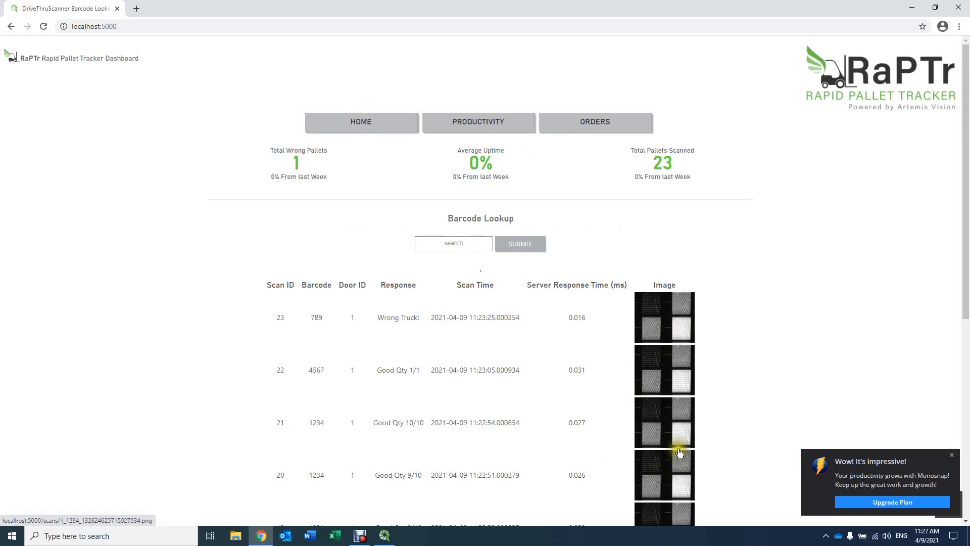
pyautogui.click(674, 427)
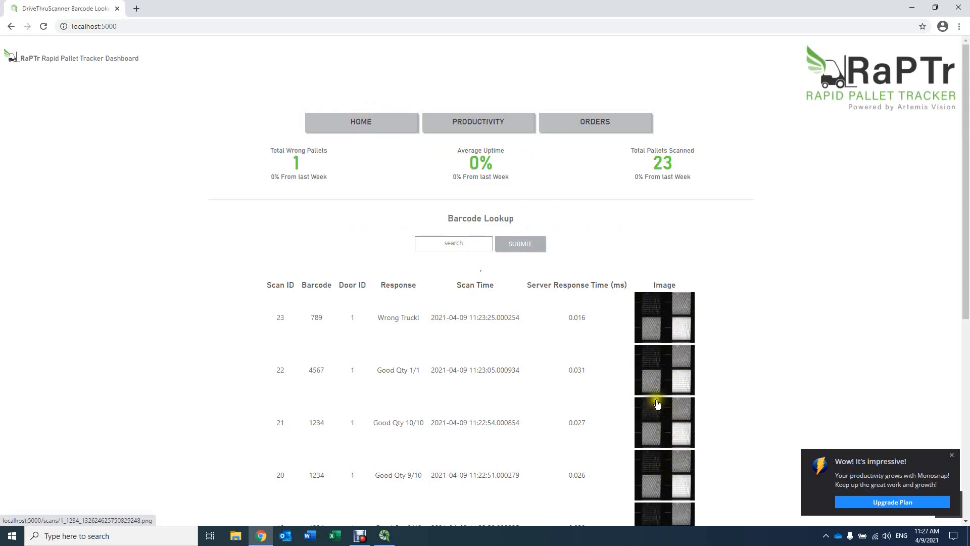